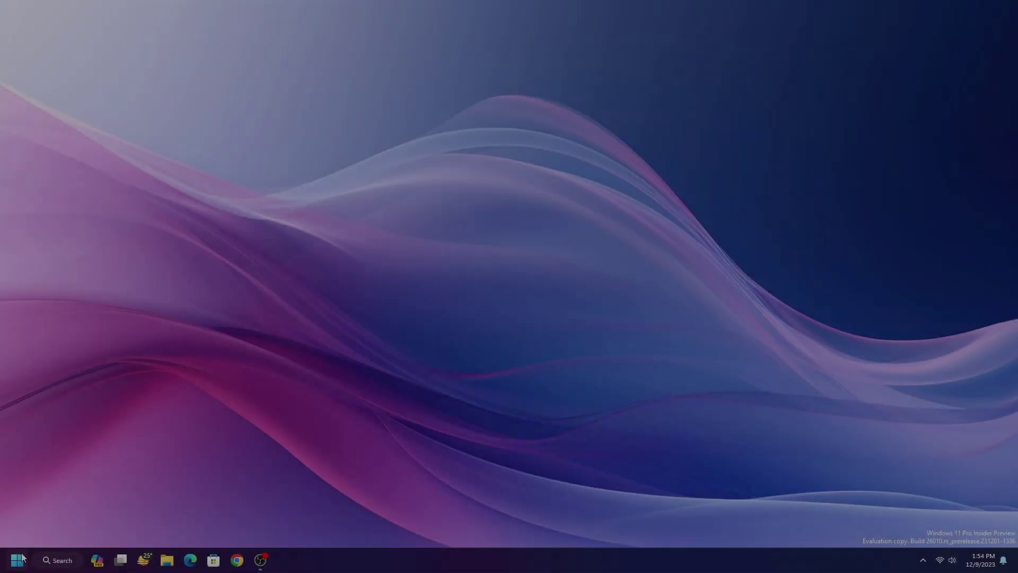
# Open Microsoft Clipchamp from the M section of the full list of installed apps.
pyautogui.click(24, 557)
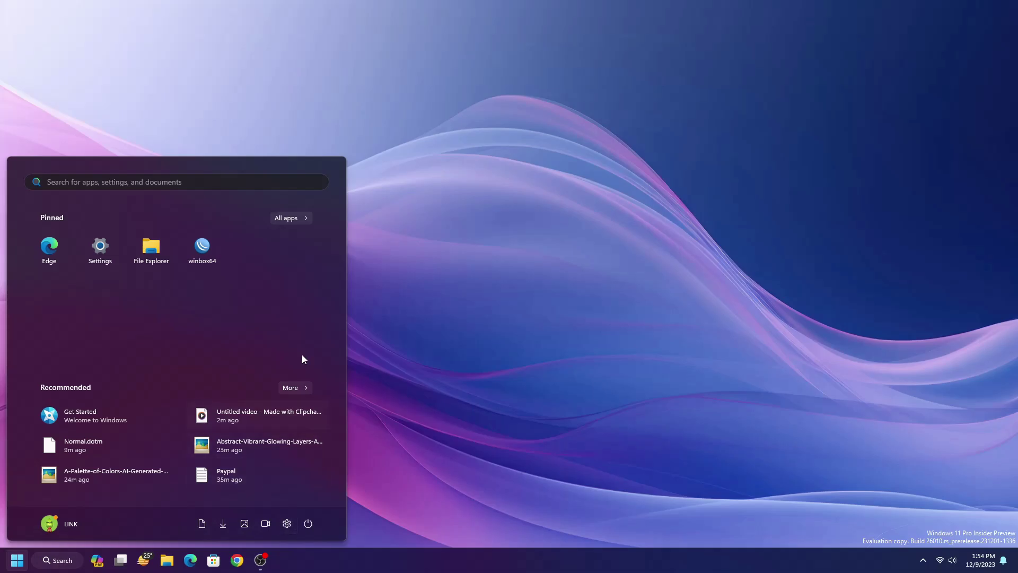
pyautogui.click(298, 221)
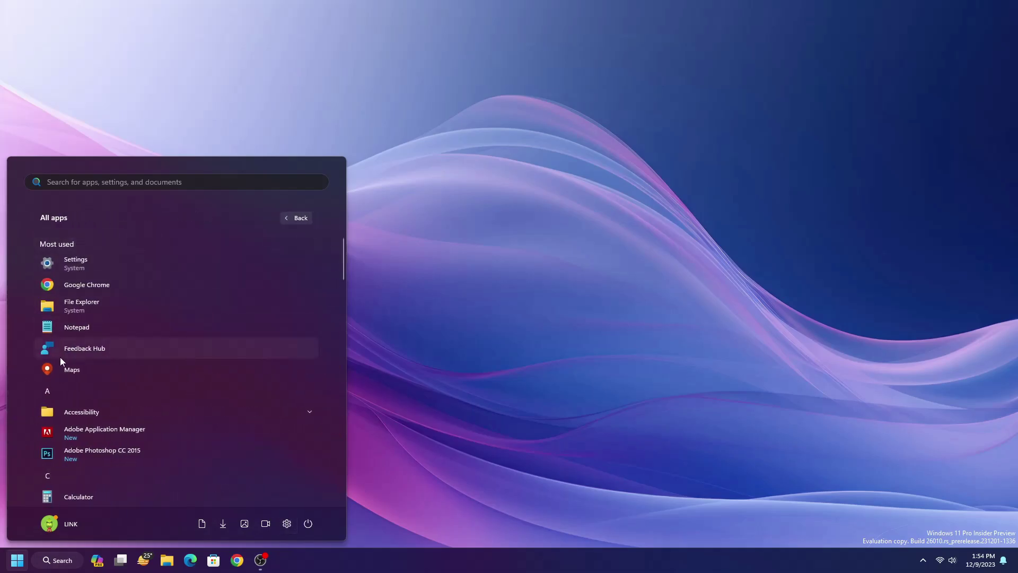
pyautogui.click(41, 391)
pyautogui.click(212, 355)
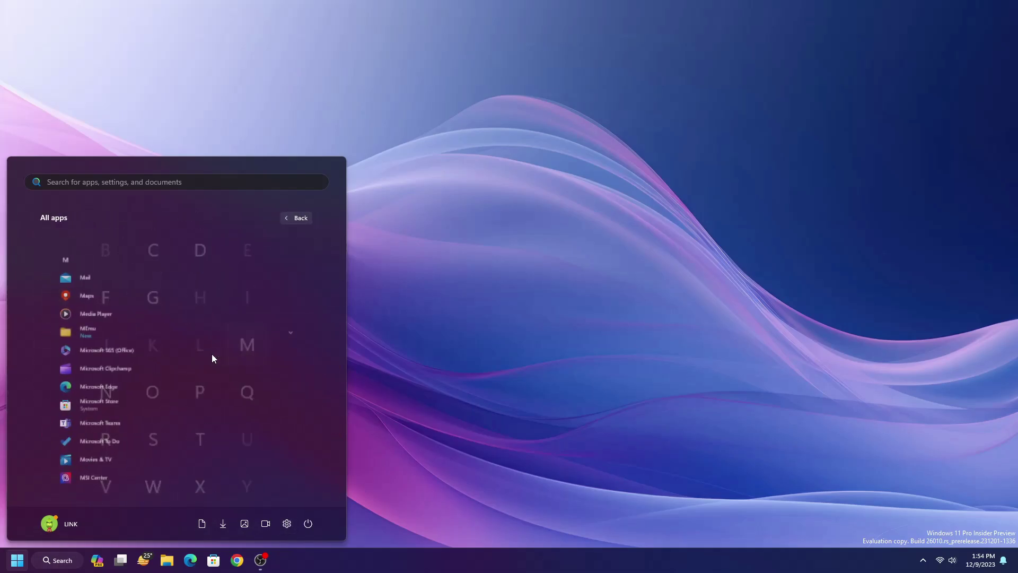
pyautogui.click(64, 370)
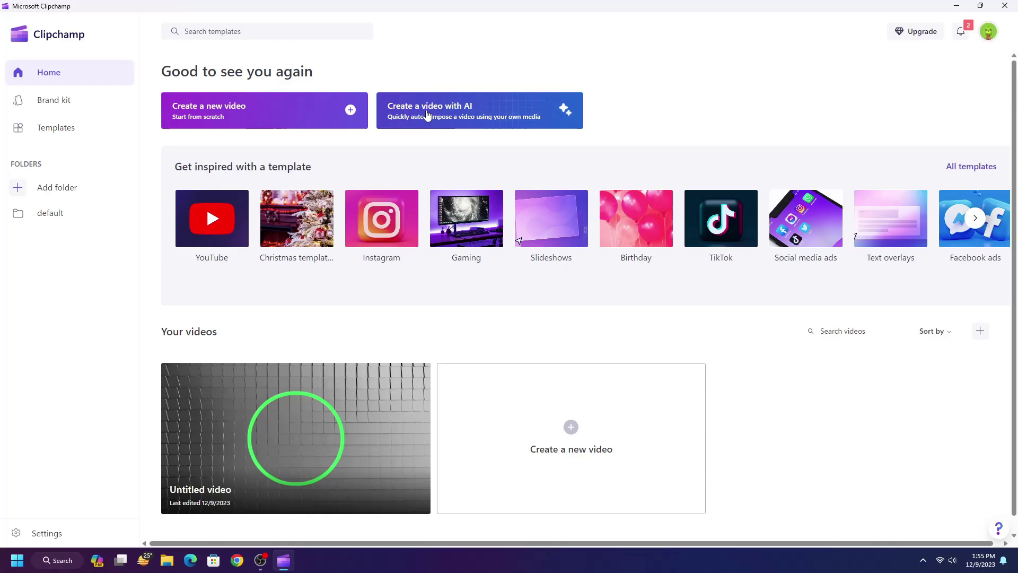
# Start a new video from scratch and dismiss the content search tip.
pyautogui.scroll(-1, 466, 302)
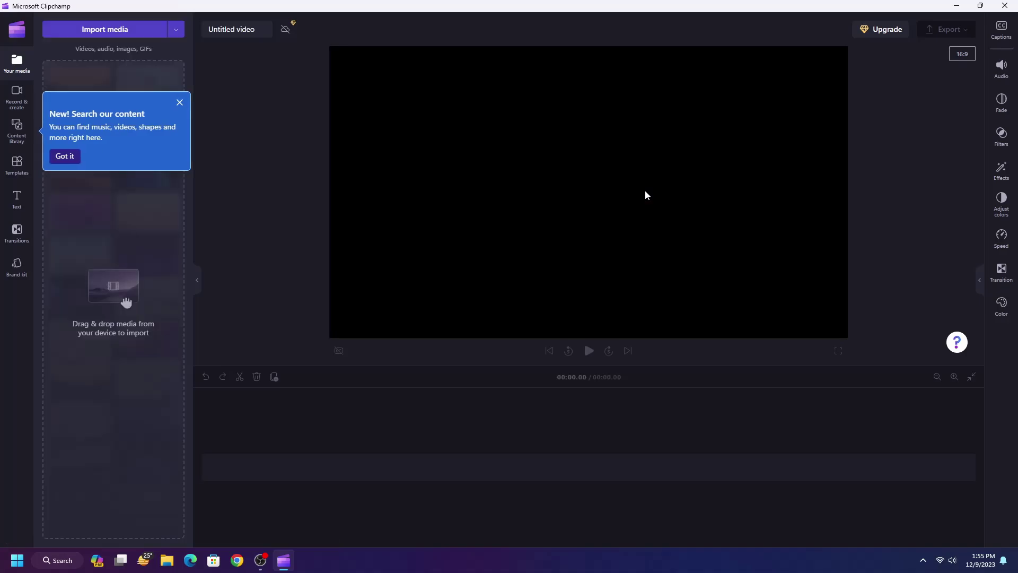
pyautogui.click(181, 103)
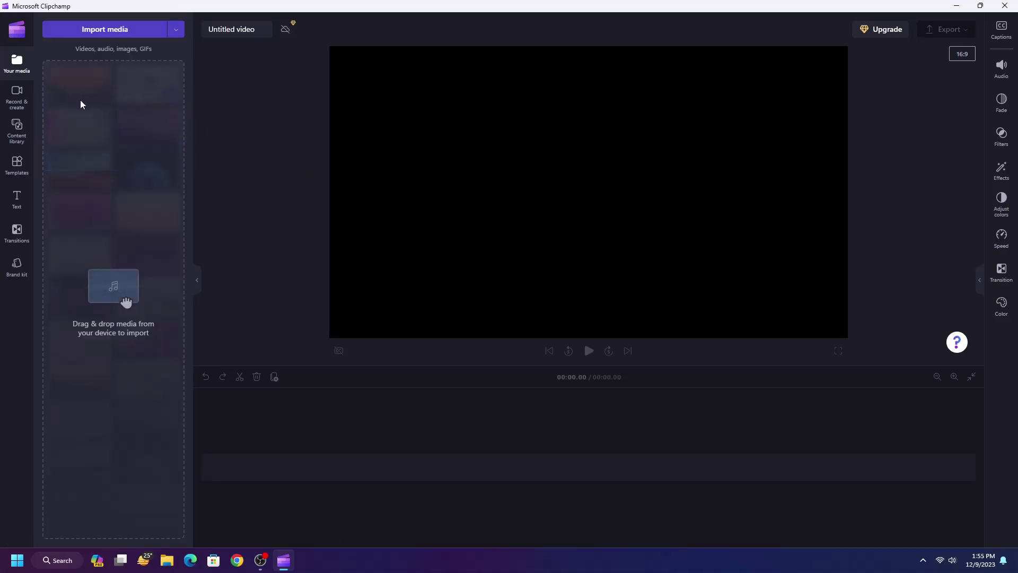
# Look through the editor's recording, content library, template, text, transition and brand kit options.
pyautogui.click(18, 100)
pyautogui.click(17, 127)
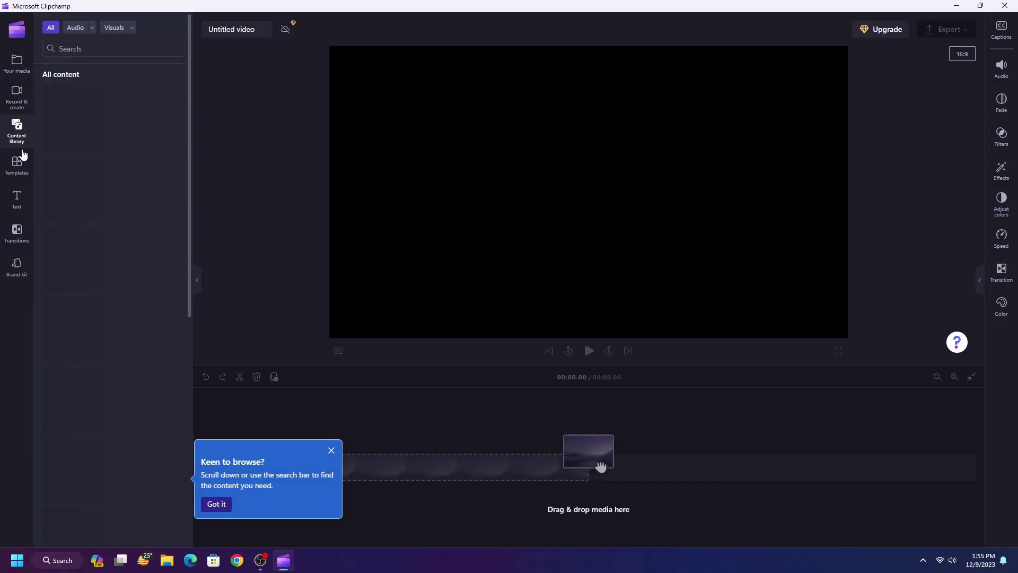
pyautogui.click(17, 165)
pyautogui.click(18, 200)
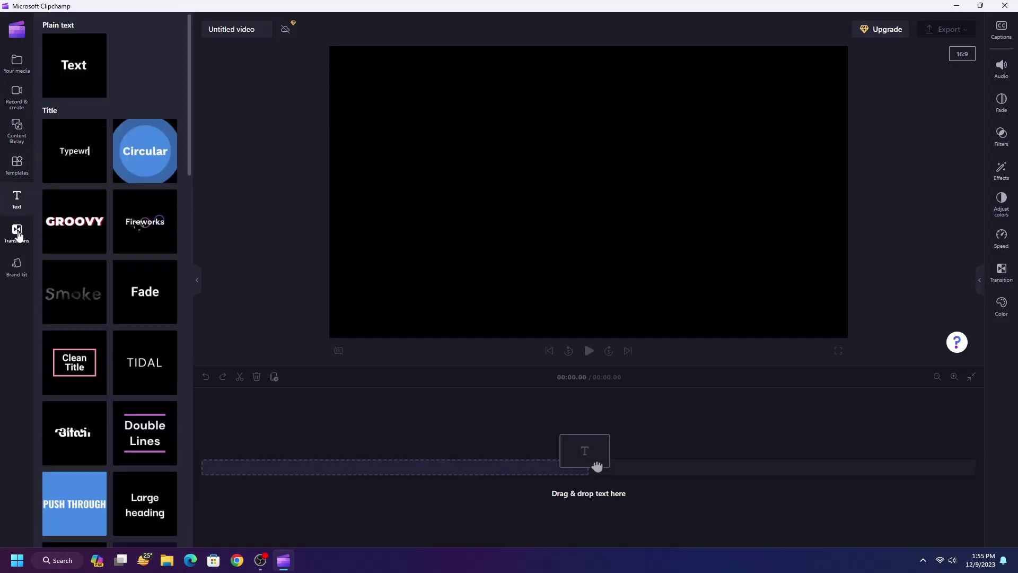
pyautogui.click(16, 233)
pyautogui.click(12, 264)
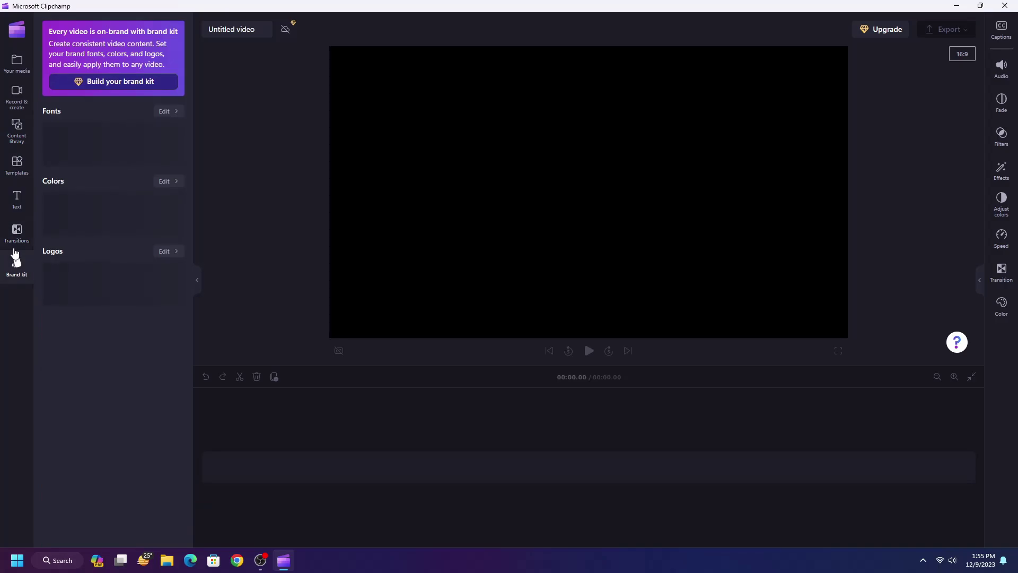
# Browse the YouTube templates and add the Synthwave YouTube intro card to the timeline.
pyautogui.click(19, 169)
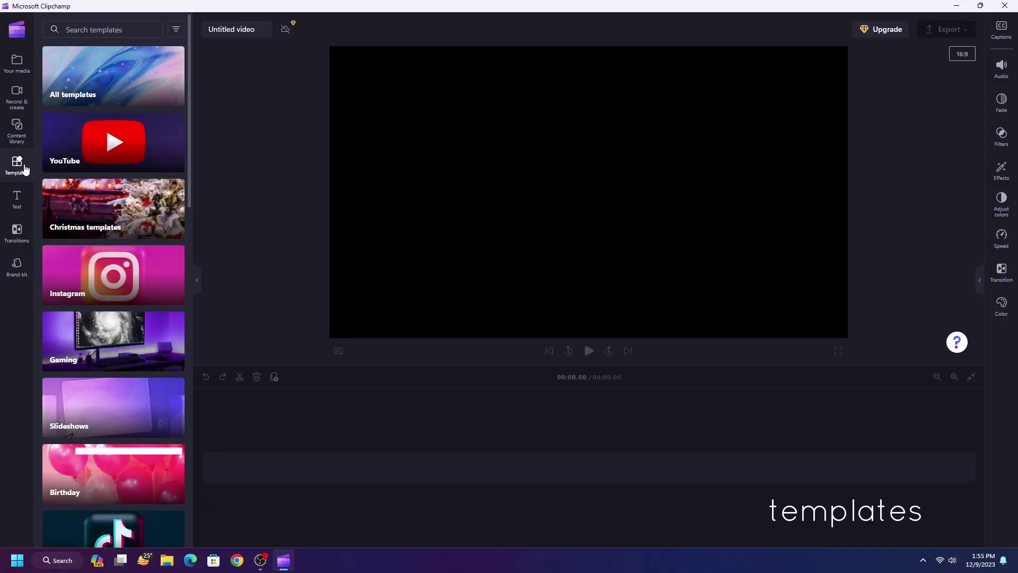
pyautogui.click(154, 144)
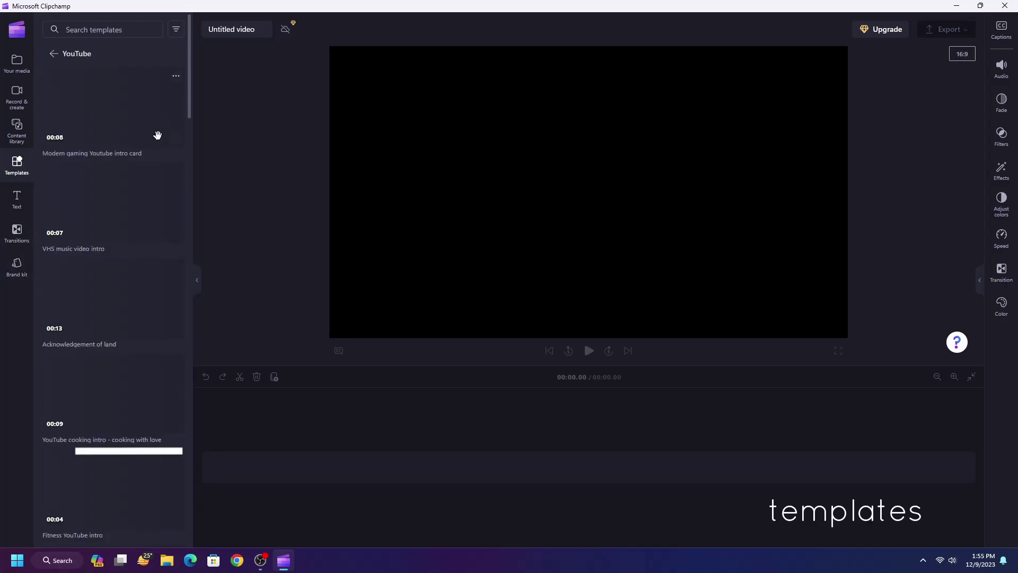
pyautogui.scroll(-7, 141, 228)
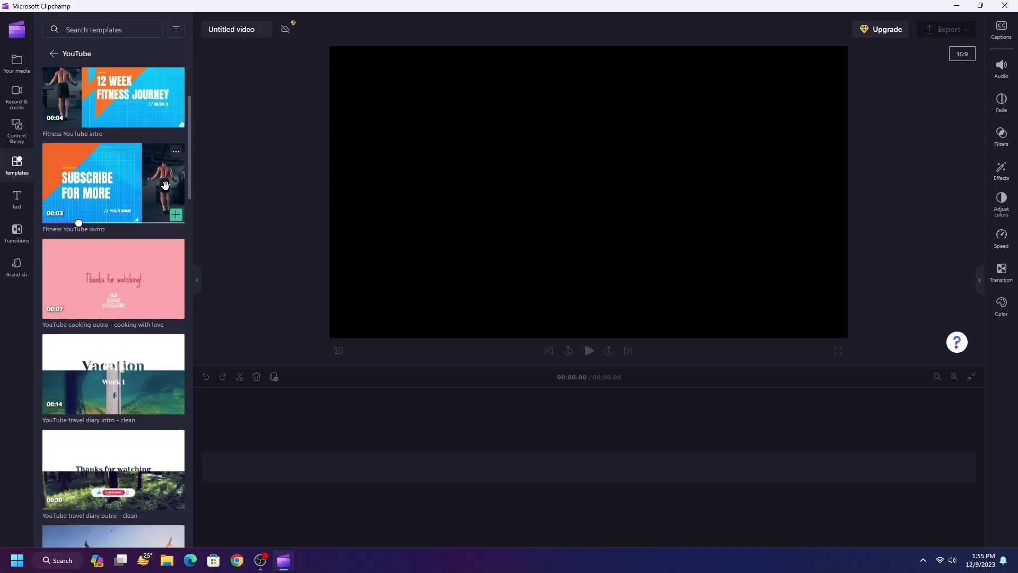
pyautogui.scroll(-3, 159, 194)
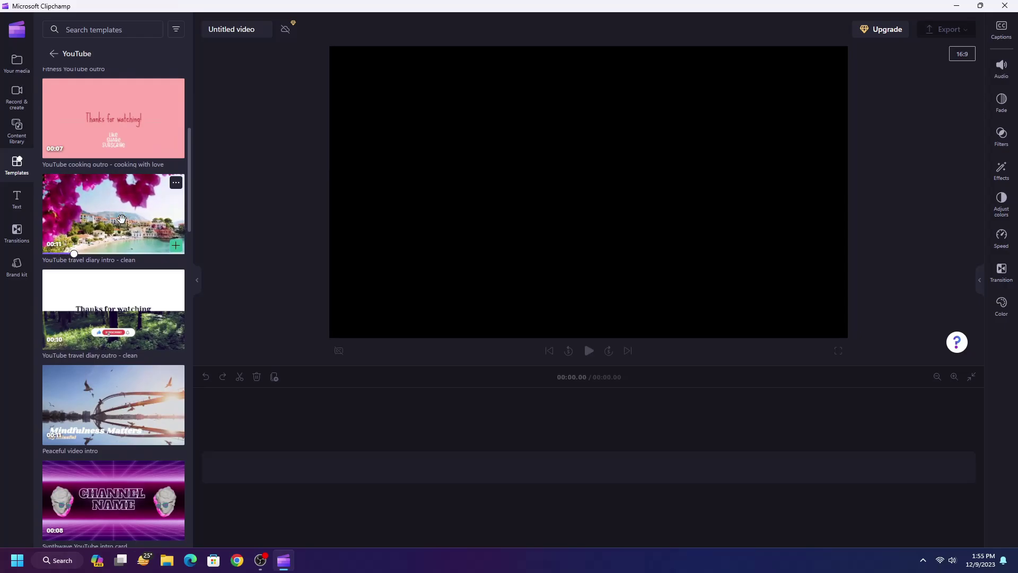
pyautogui.scroll(10, 120, 219)
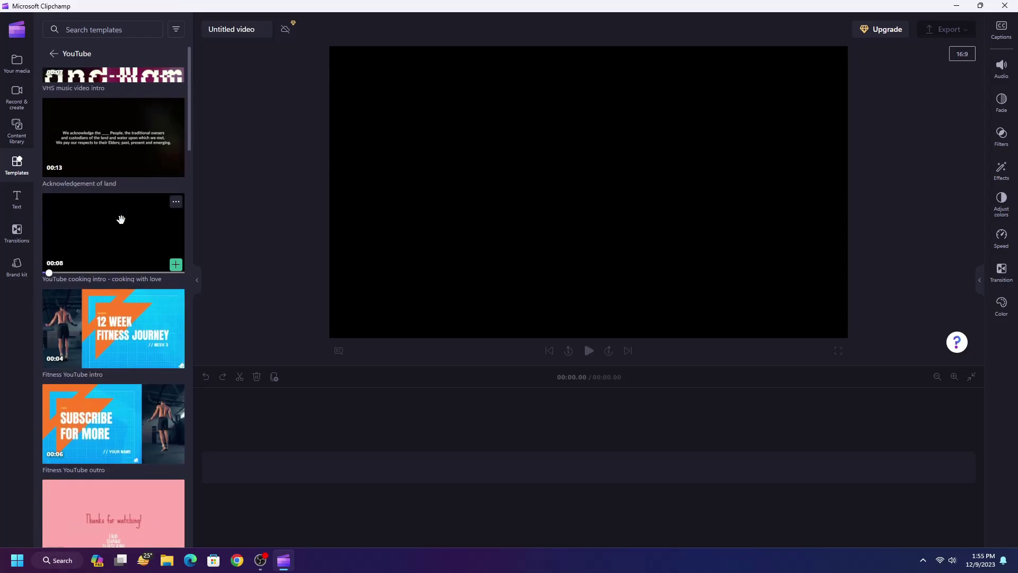
pyautogui.scroll(-9, 106, 300)
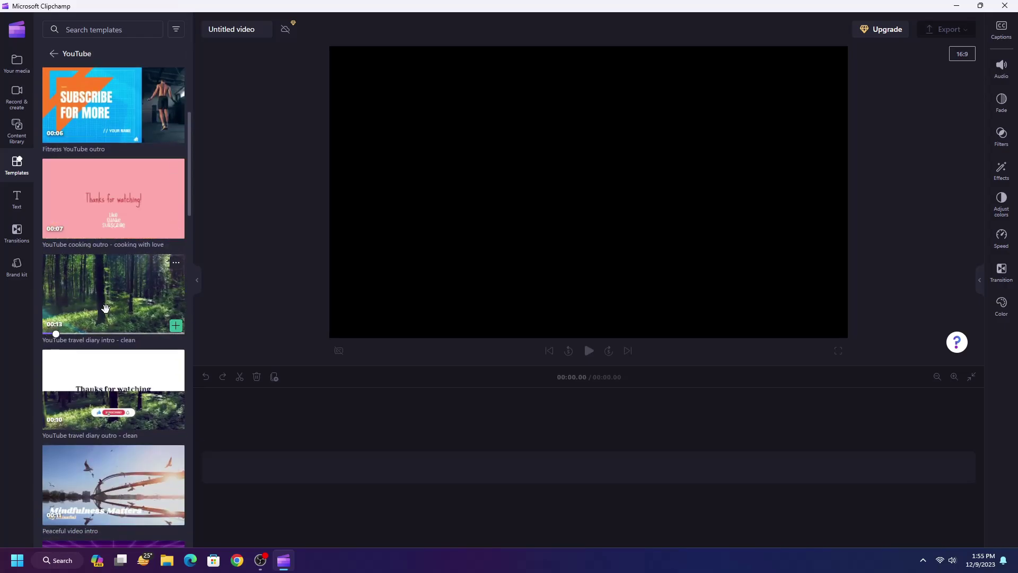
pyautogui.scroll(-4, 123, 311)
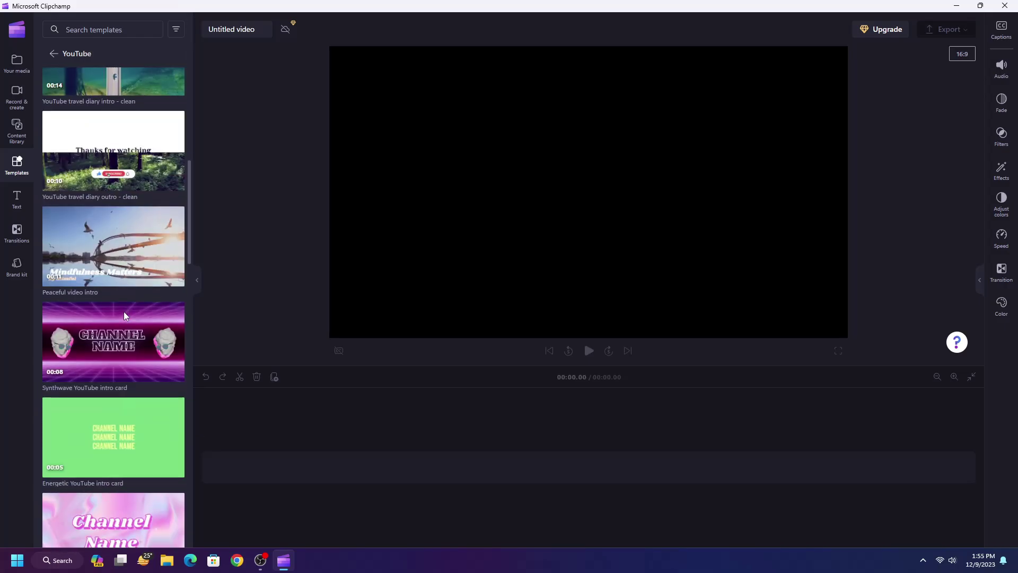
pyautogui.click(116, 349)
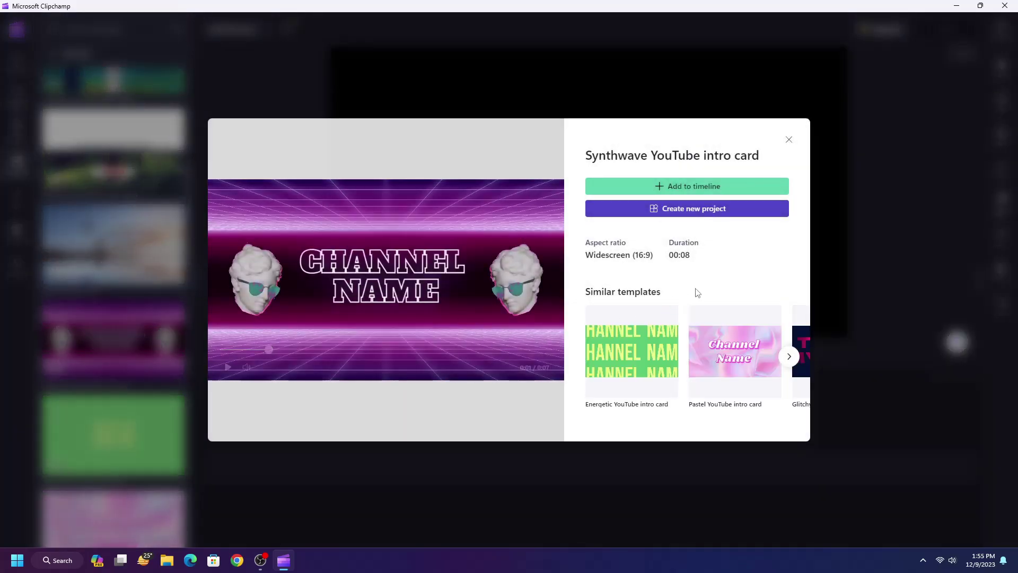
pyautogui.click(668, 189)
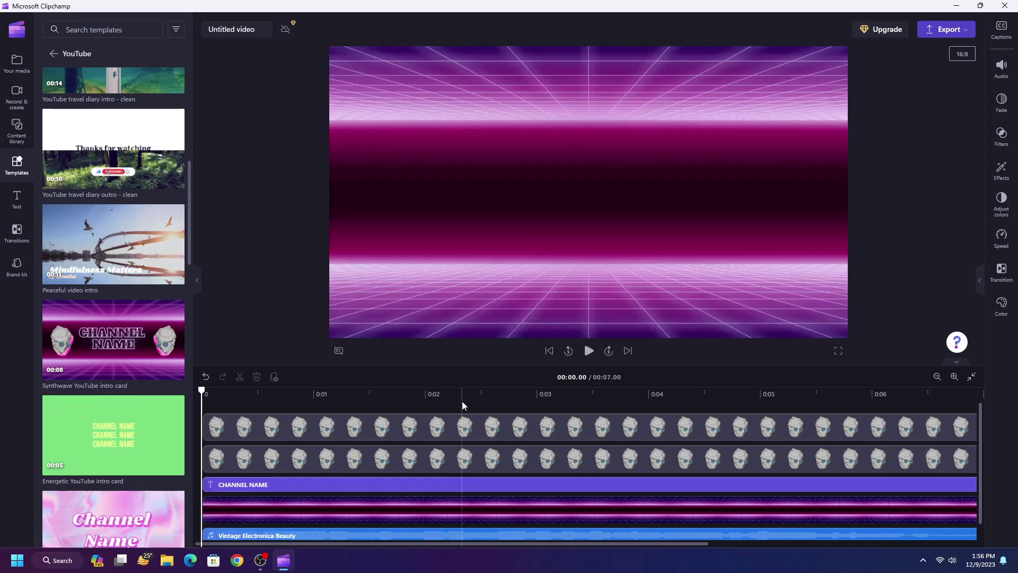
# Replace the intro's CHANNEL NAME title with "LINK" on the first line and "Vegas" on the second, and play a preview.
pyautogui.click(325, 486)
pyautogui.click(324, 486)
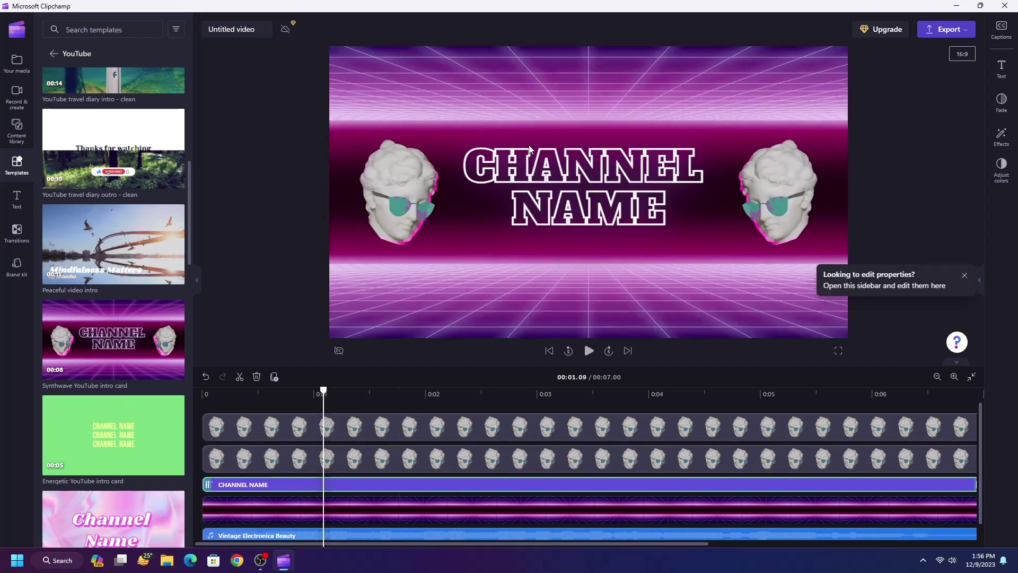
pyautogui.click(1001, 67)
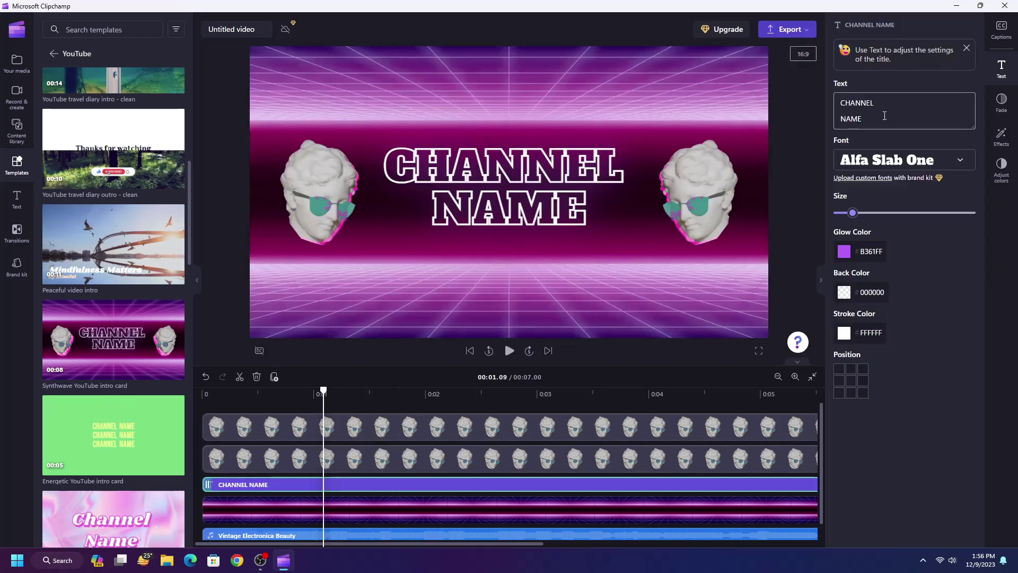
pyautogui.moveTo(884, 115); pyautogui.dragTo(840, 94)
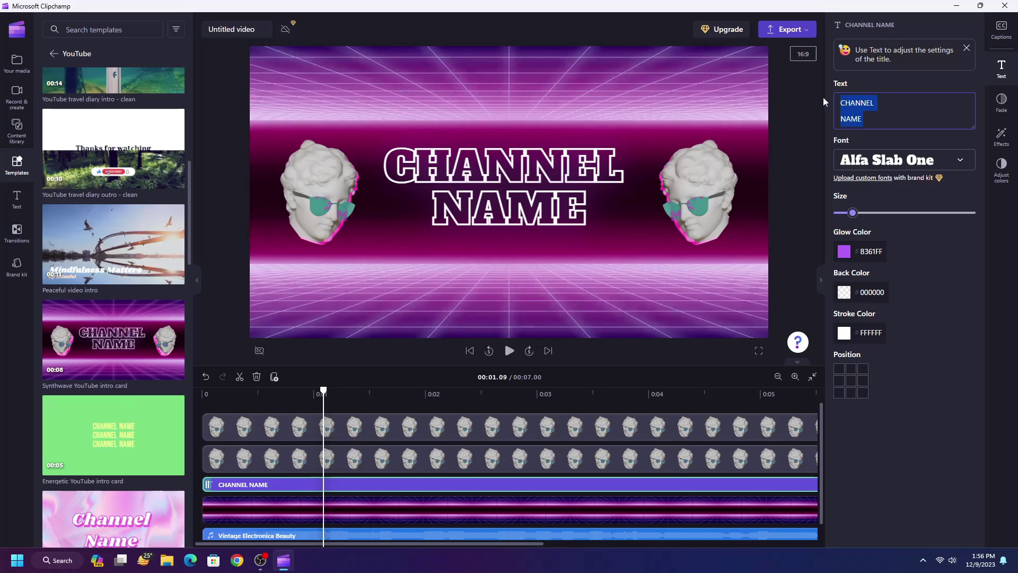
pyautogui.click(901, 108)
pyautogui.write('LINK')
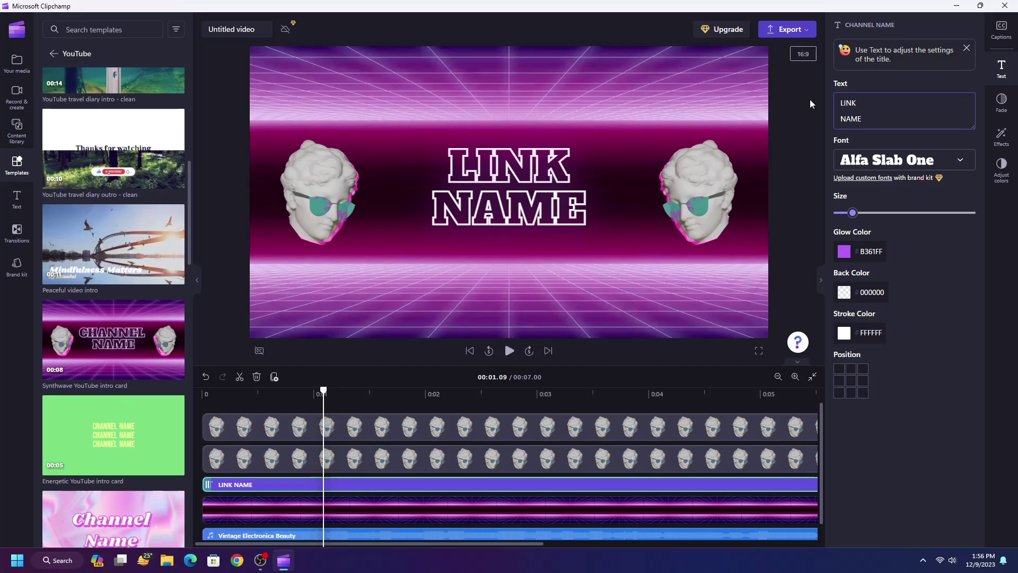
pyautogui.press('Down')
pyautogui.hotkey('shift', 'Home')
pyautogui.write('Vegas')
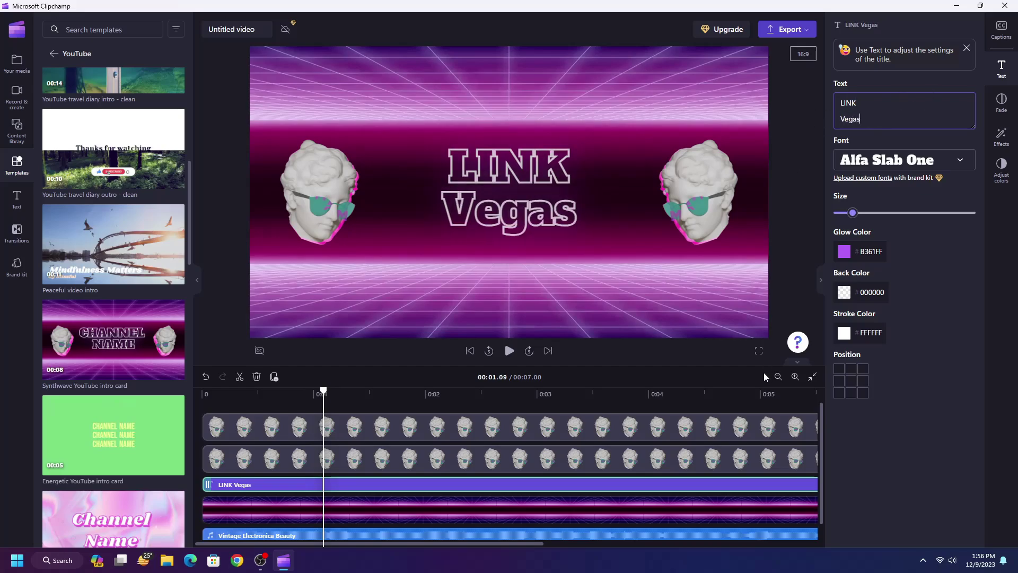
pyautogui.click(508, 351)
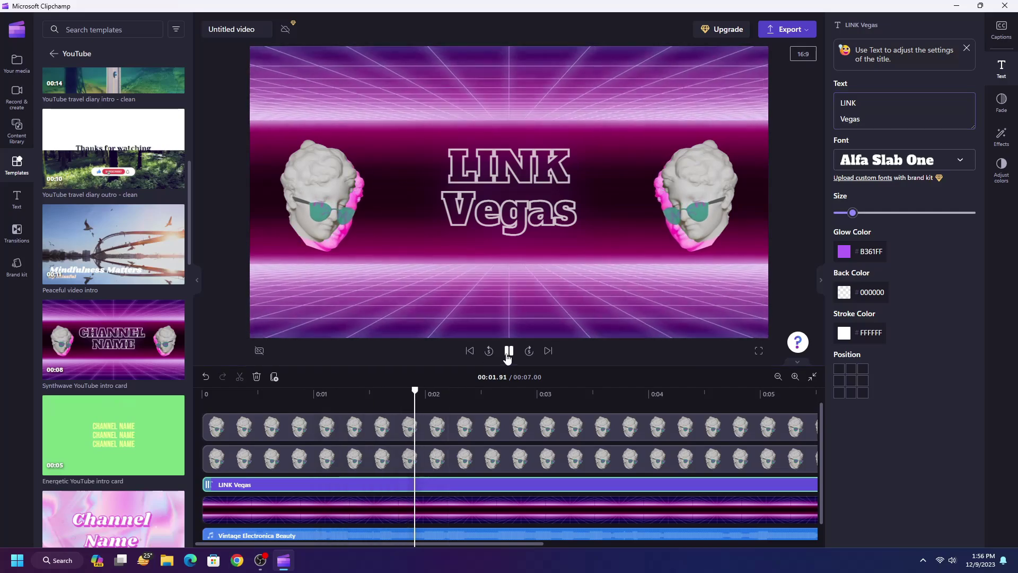
pyautogui.click(508, 353)
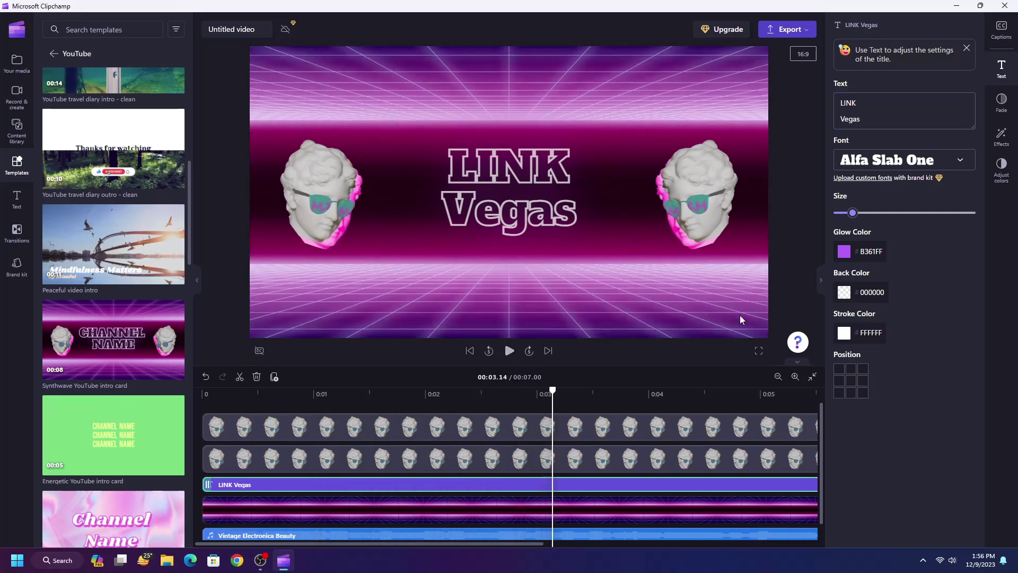
# Change the intro title's font to Shrikhand.
pyautogui.click(870, 168)
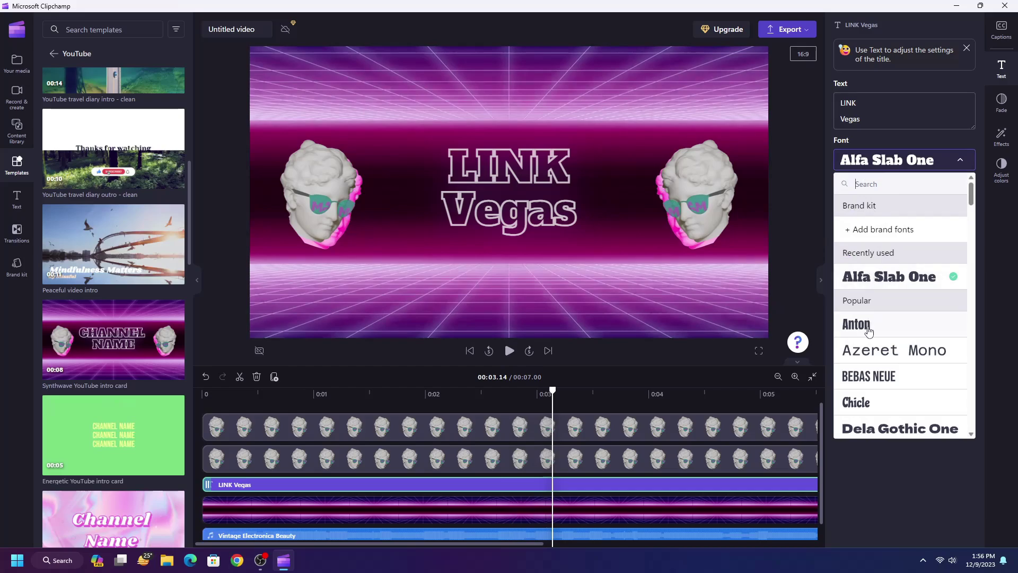
pyautogui.scroll(-8, 867, 331)
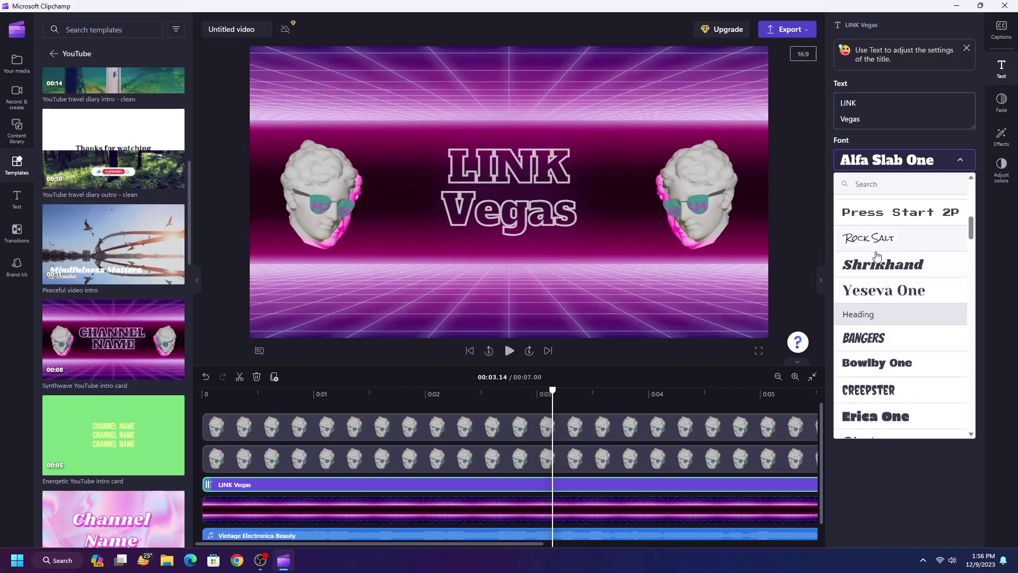
pyautogui.click(876, 264)
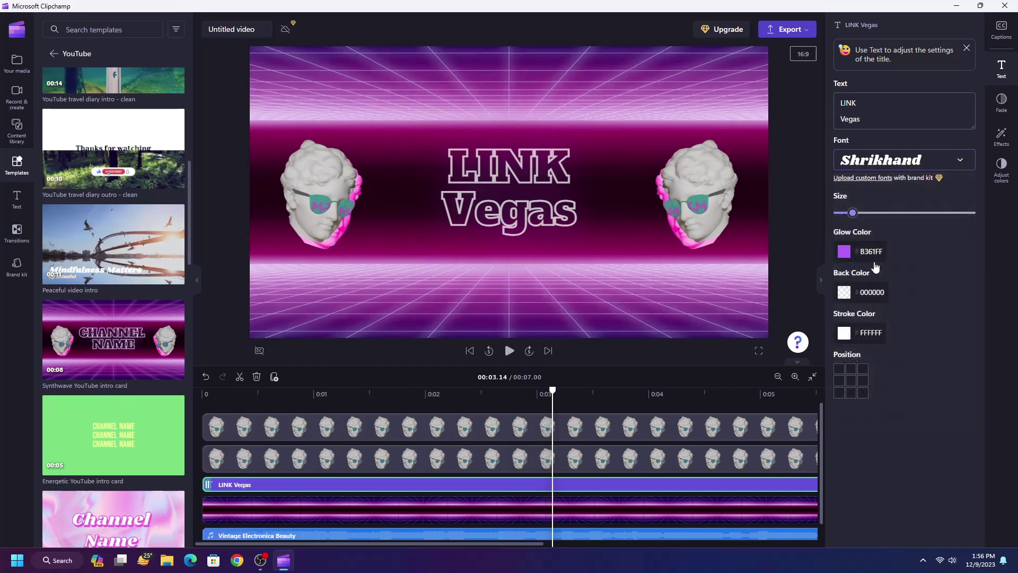
# Set the intro title's font to Luckiest Guy.
pyautogui.click(894, 168)
pyautogui.scroll(-4, 896, 276)
pyautogui.click(875, 298)
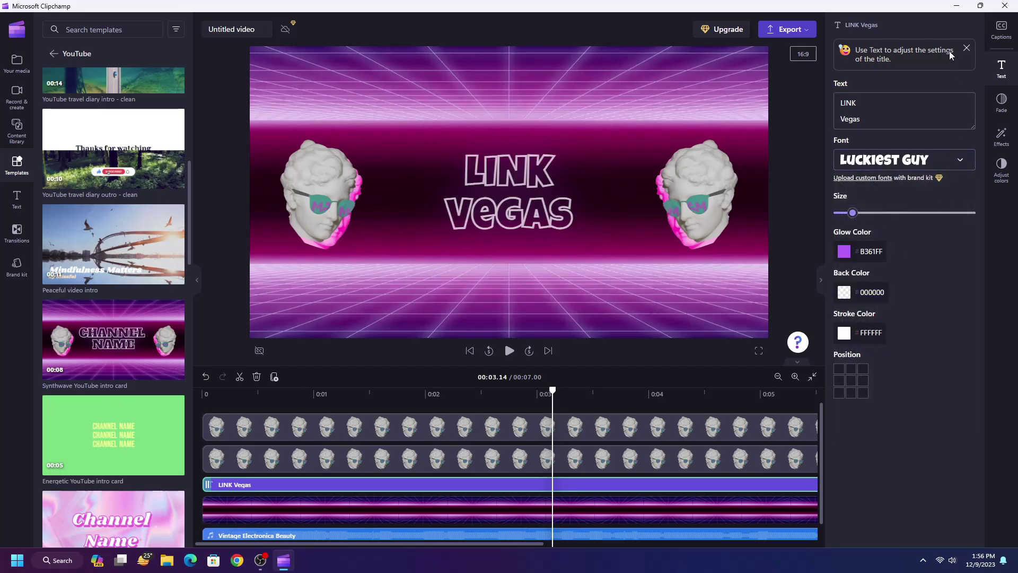
# Export the video in 1080p quality and open the folder containing the downloaded file.
pyautogui.click(788, 33)
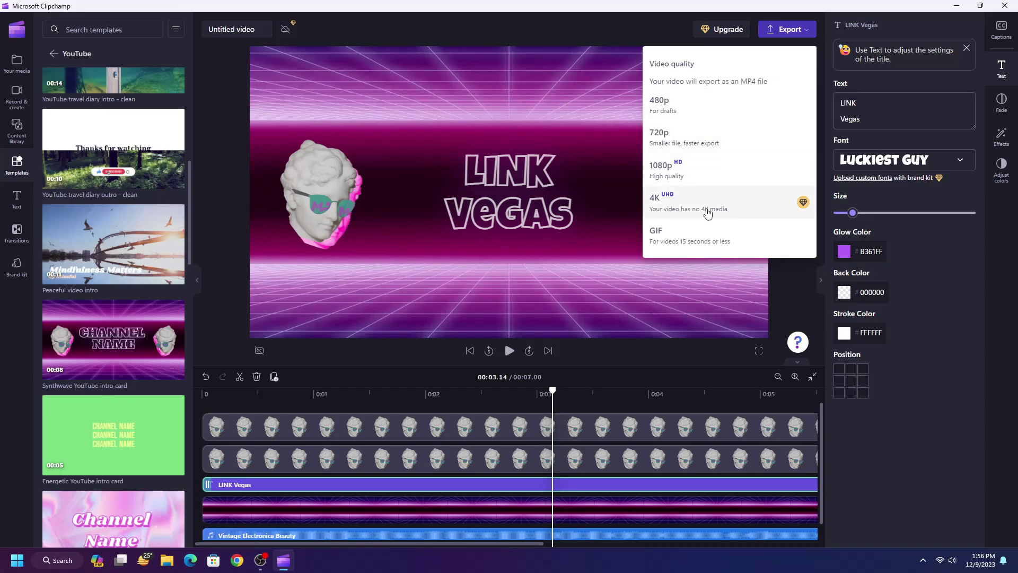
pyautogui.click(660, 171)
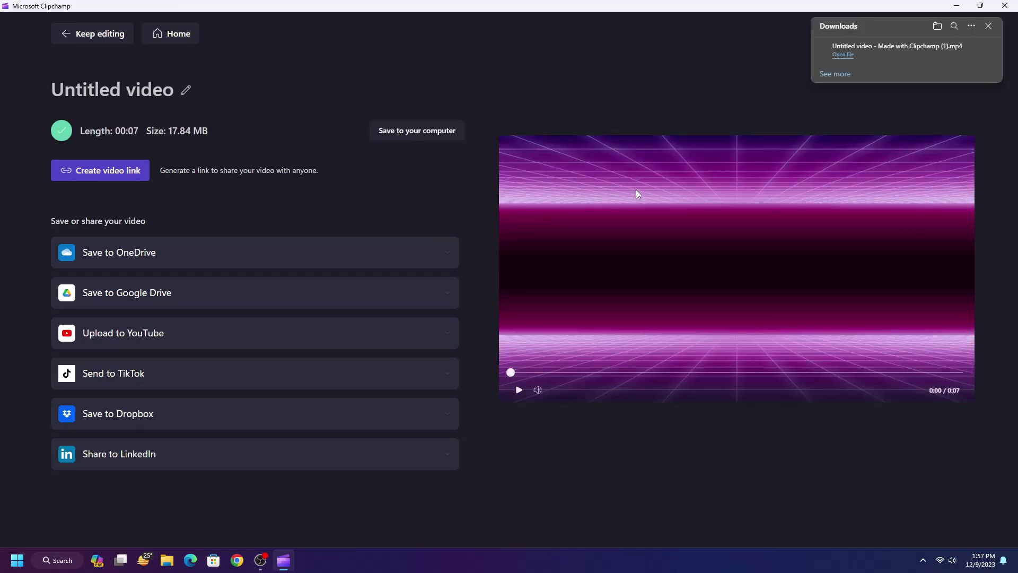
pyautogui.click(936, 26)
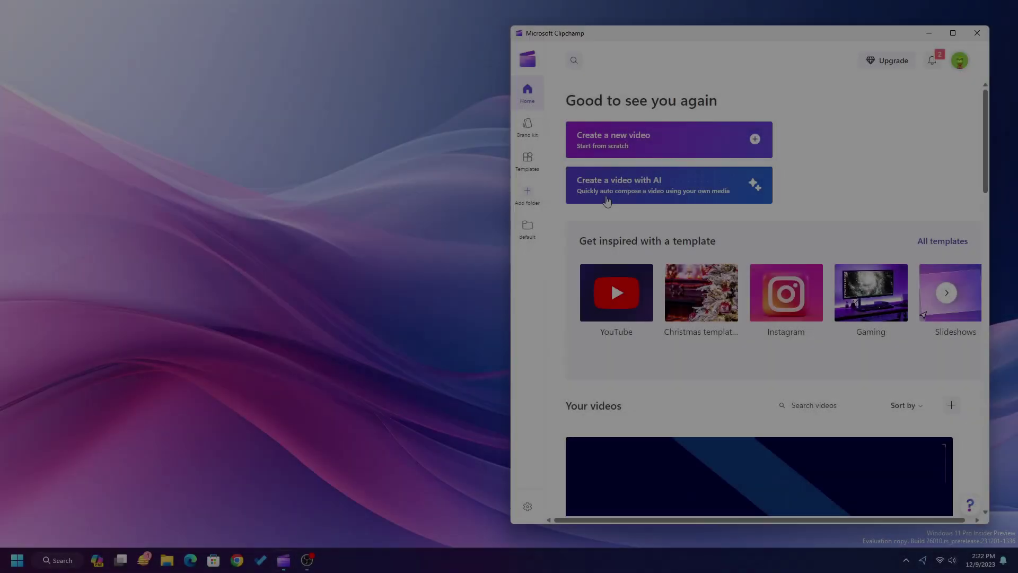
# Start a new AI-composed video from the Clipchamp home page and title it "italy trip".
pyautogui.click(578, 196)
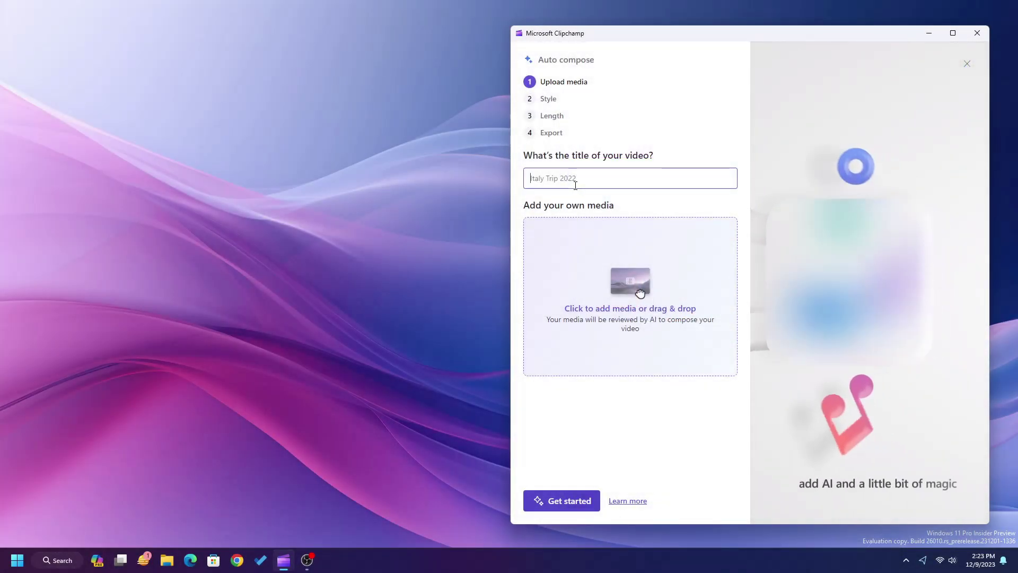
pyautogui.click(575, 185)
pyautogui.write('italy')
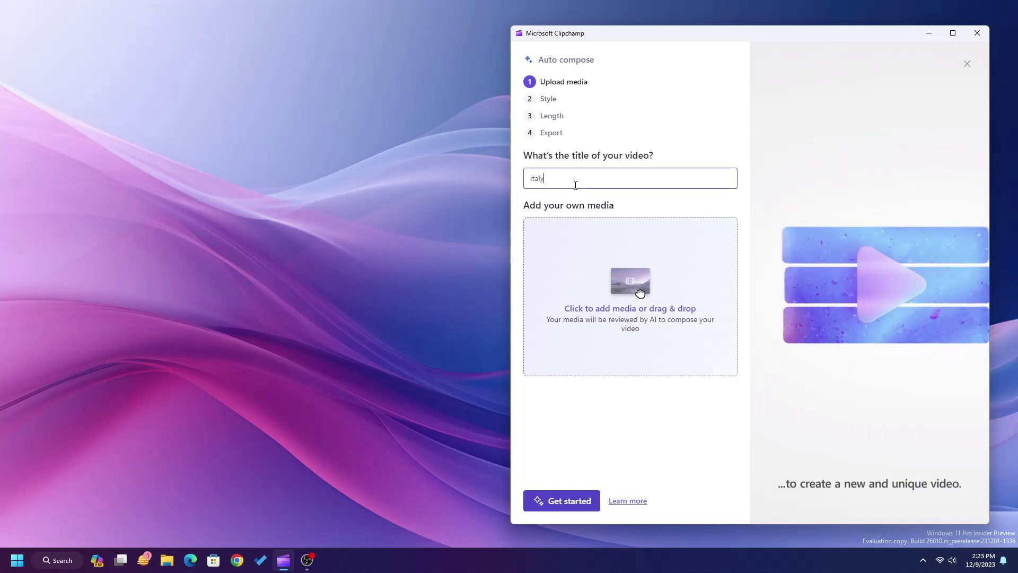
pyautogui.write(' trip')
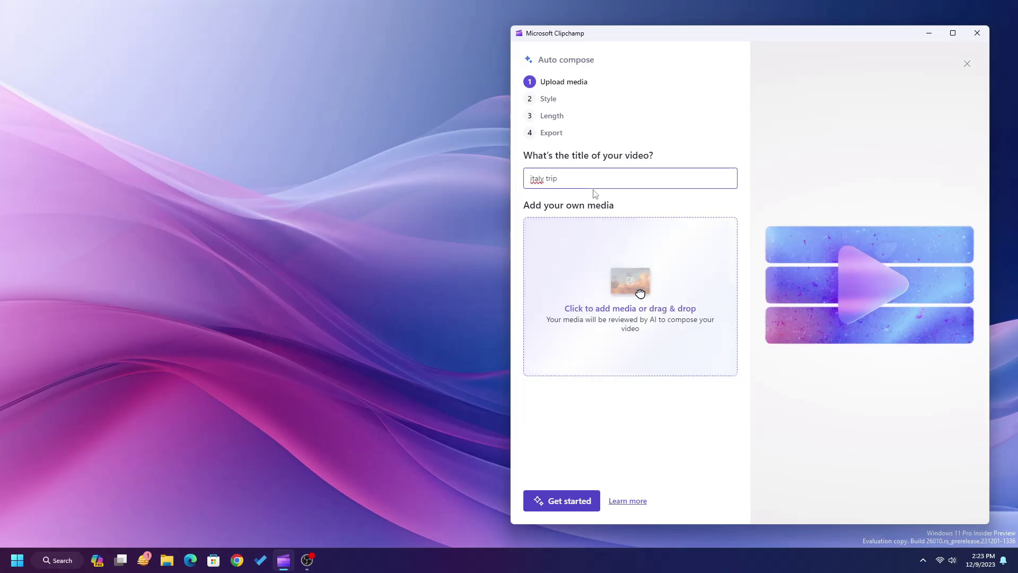
# Add all four clips from the desktop's Trip folder as media and start the auto composition.
pyautogui.click(608, 304)
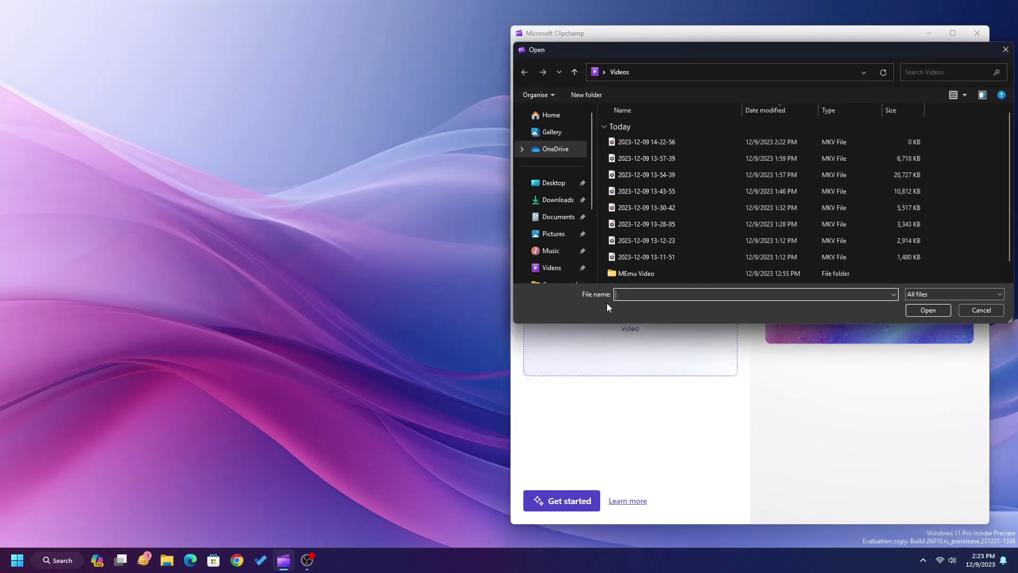
pyautogui.click(559, 189)
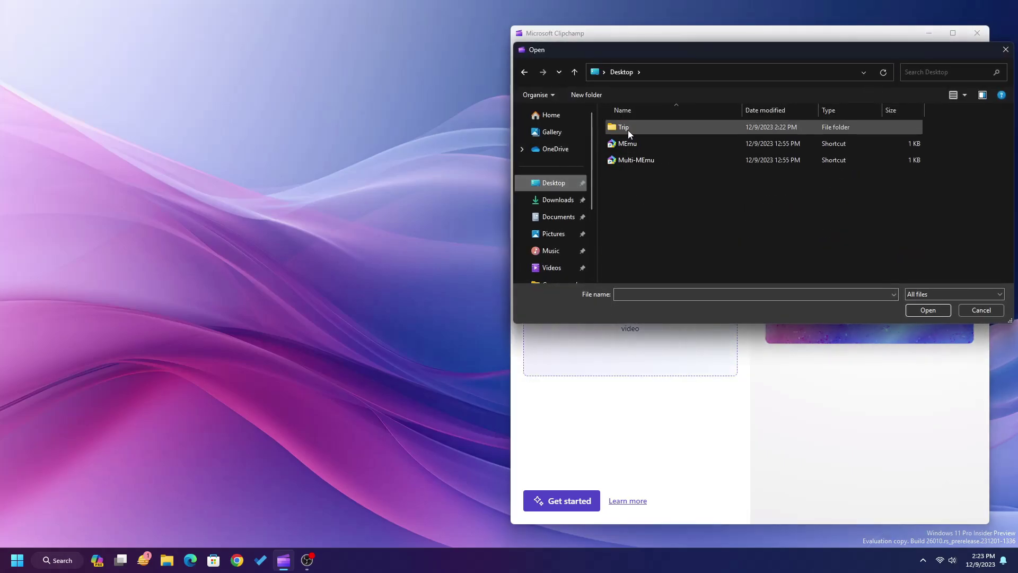
pyautogui.doubleClick(627, 129)
pyautogui.moveTo(615, 183); pyautogui.dragTo(832, 148)
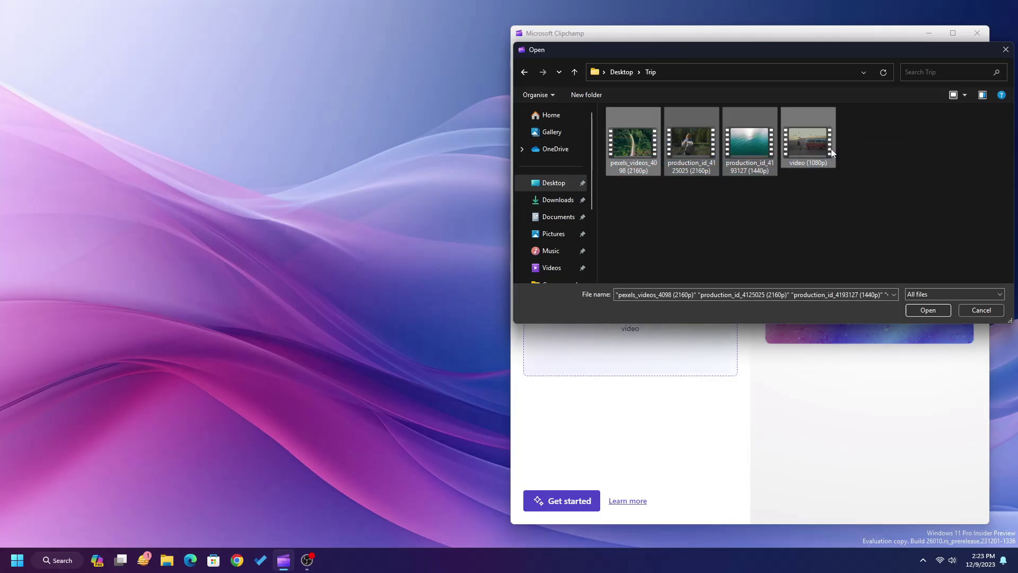
pyautogui.click(914, 309)
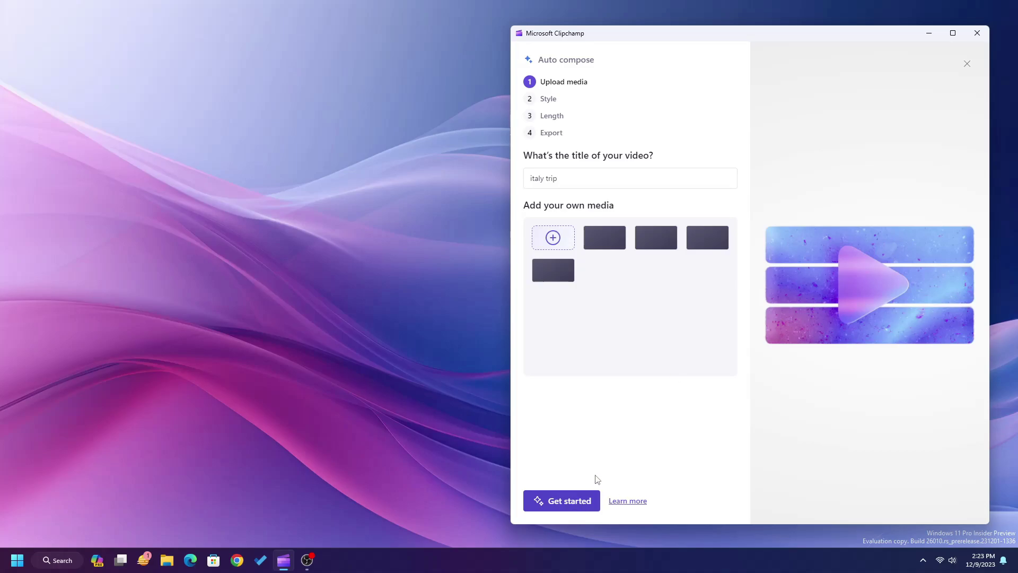
pyautogui.click(593, 492)
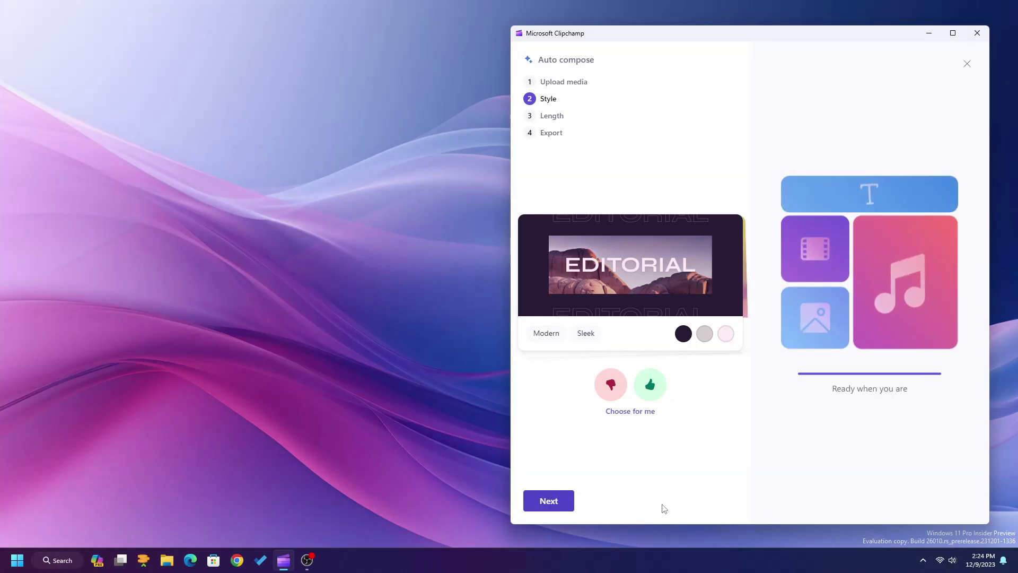
# Continue past the style selection and set the video to less than 30 seconds in portrait aspect ratio.
pyautogui.click(557, 504)
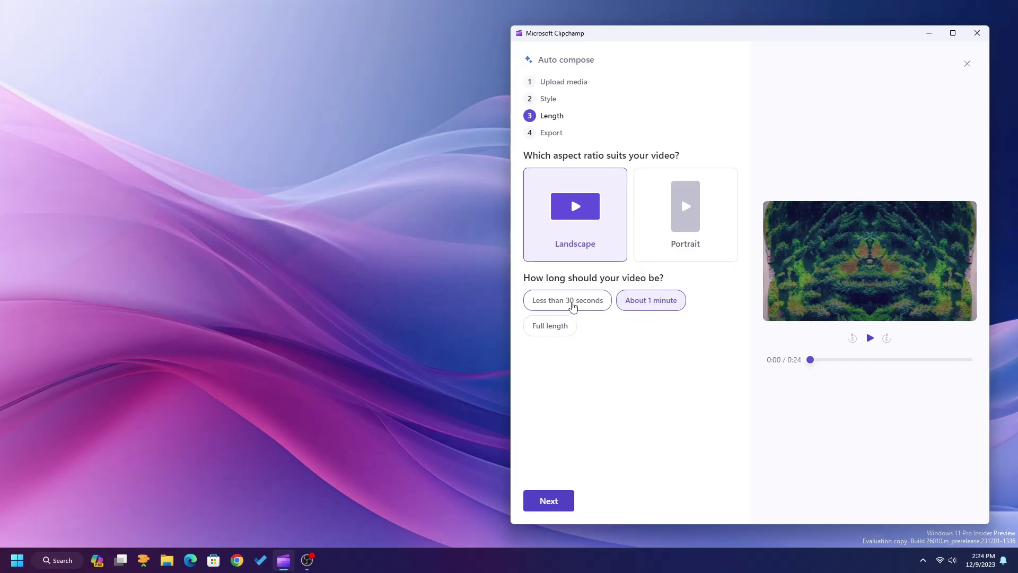
pyautogui.click(554, 307)
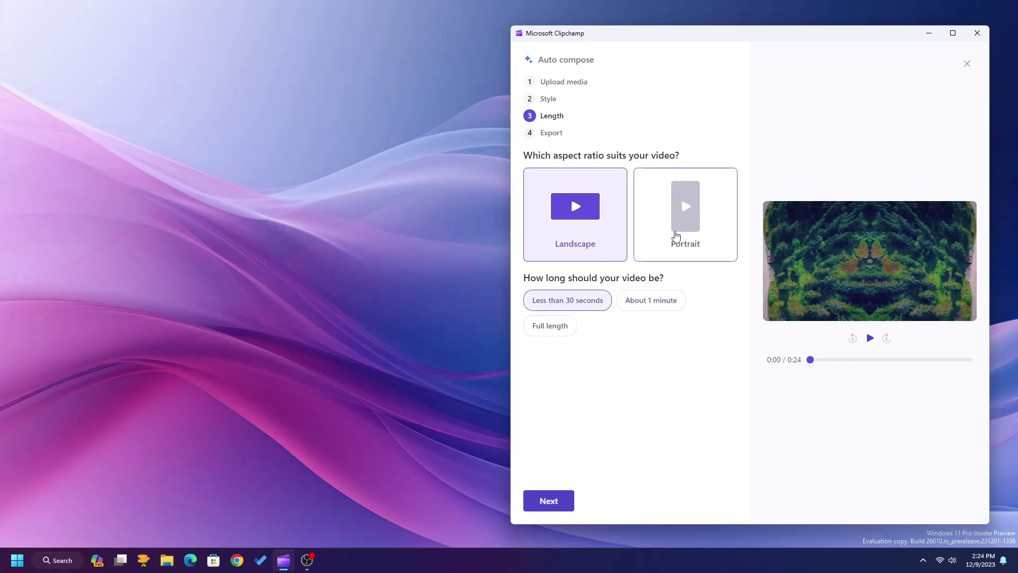
pyautogui.click(676, 235)
pyautogui.click(548, 503)
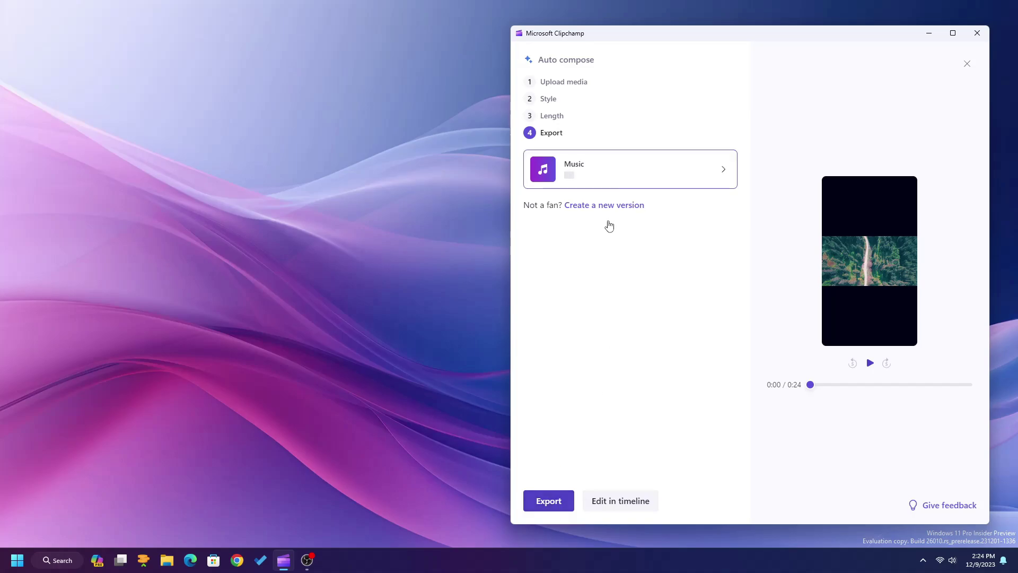
# Export the composed video, give the creation experience the highest rating and dismiss the remaining survey.
pyautogui.click(549, 501)
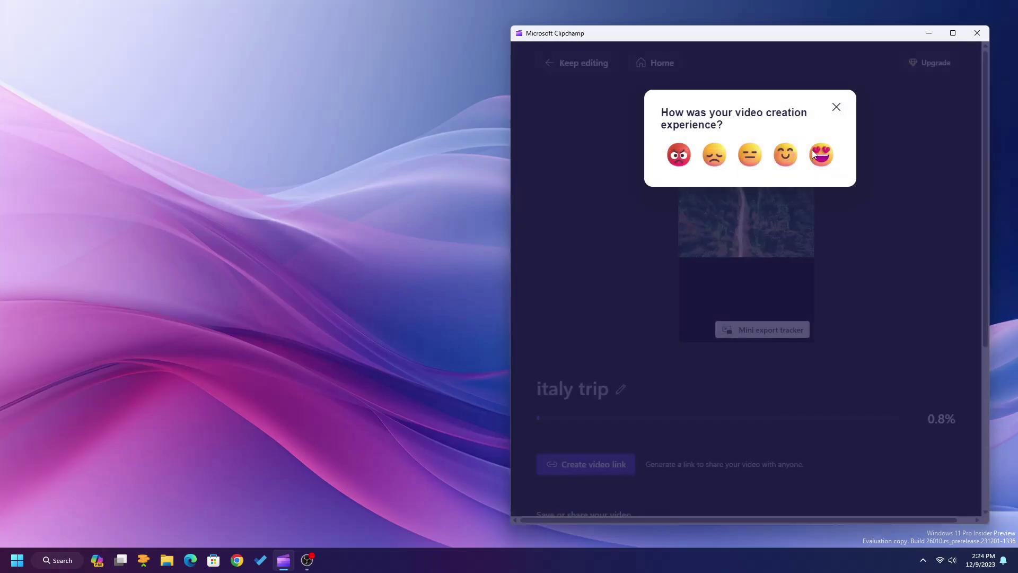
pyautogui.click(821, 159)
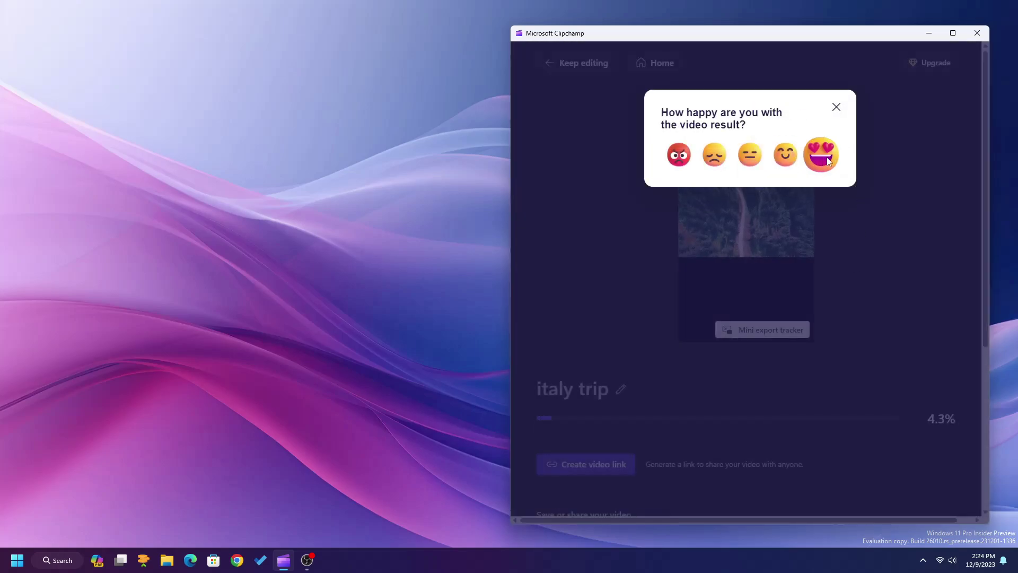
pyautogui.click(836, 108)
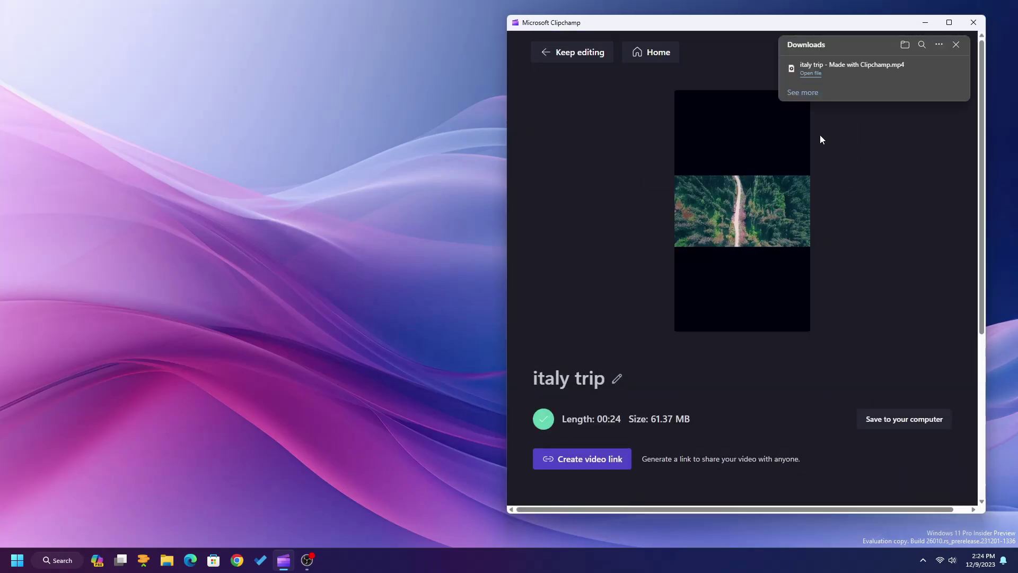
# Open the exported italy trip video in Media Player and skip through it to review the composed scenes.
pyautogui.click(808, 74)
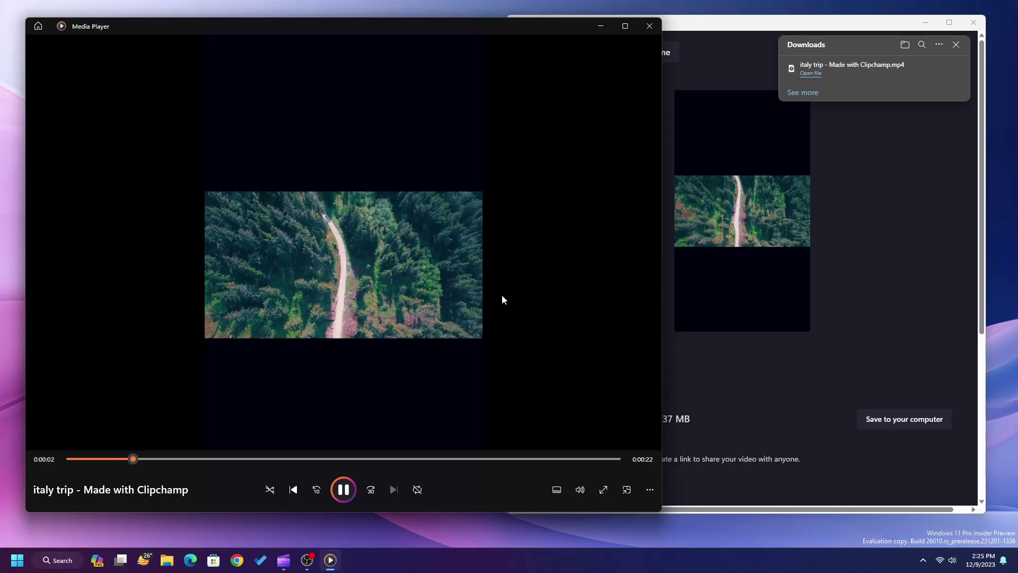
pyautogui.click(275, 458)
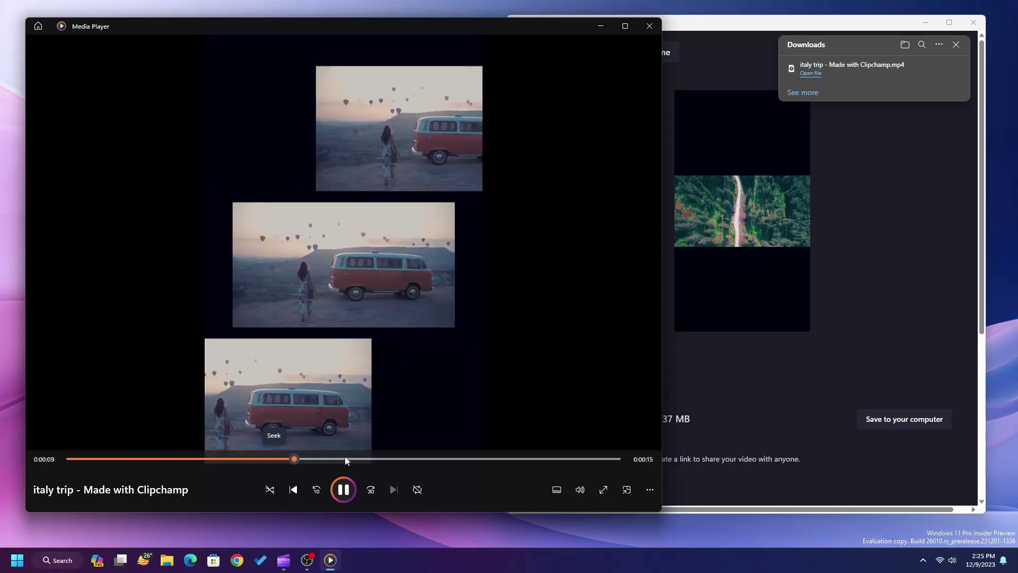
pyautogui.click(379, 458)
pyautogui.click(419, 459)
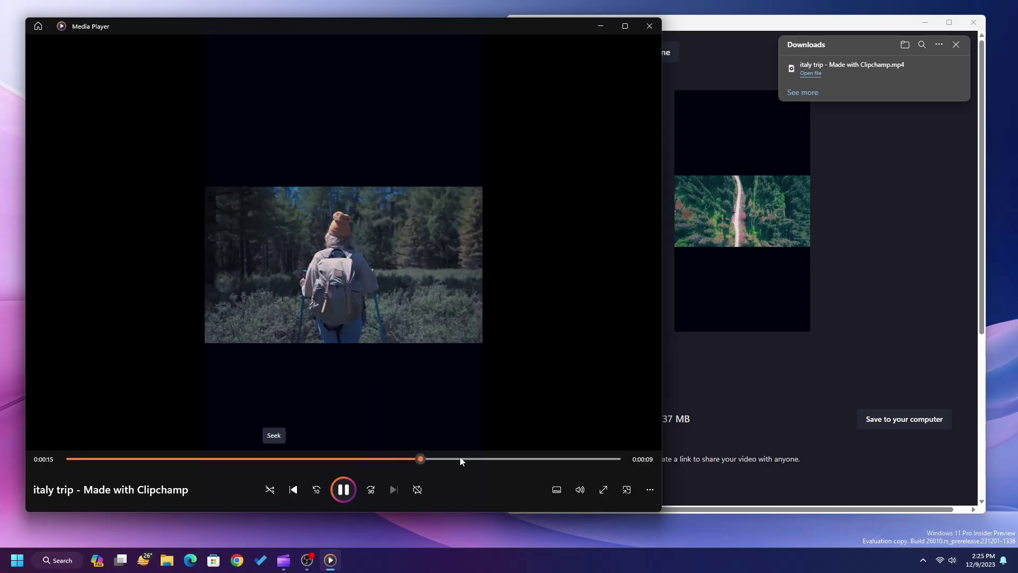
pyautogui.click(461, 458)
pyautogui.click(508, 459)
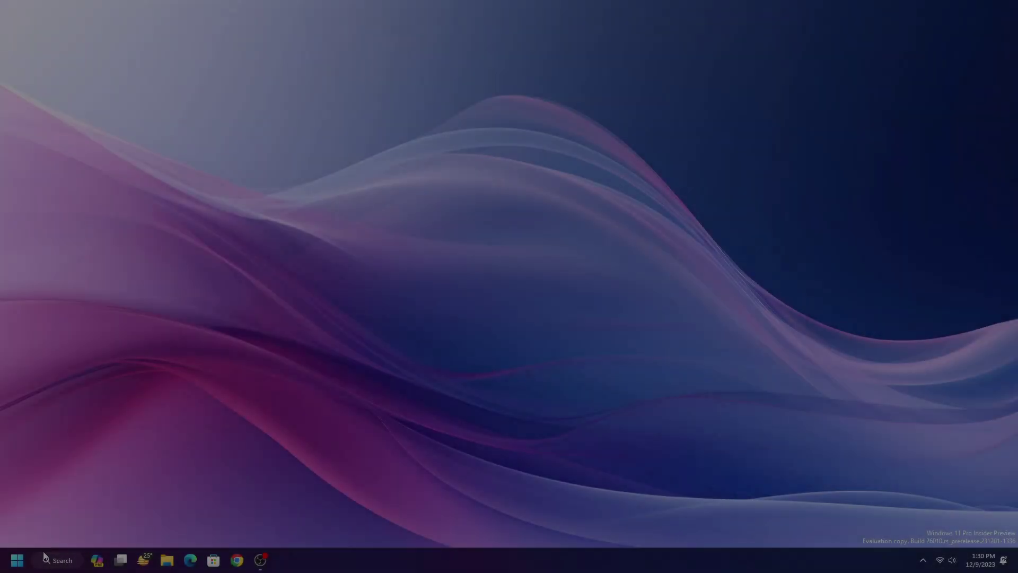
# Open the lock screen personalisation page in Windows Settings.
pyautogui.click(17, 560)
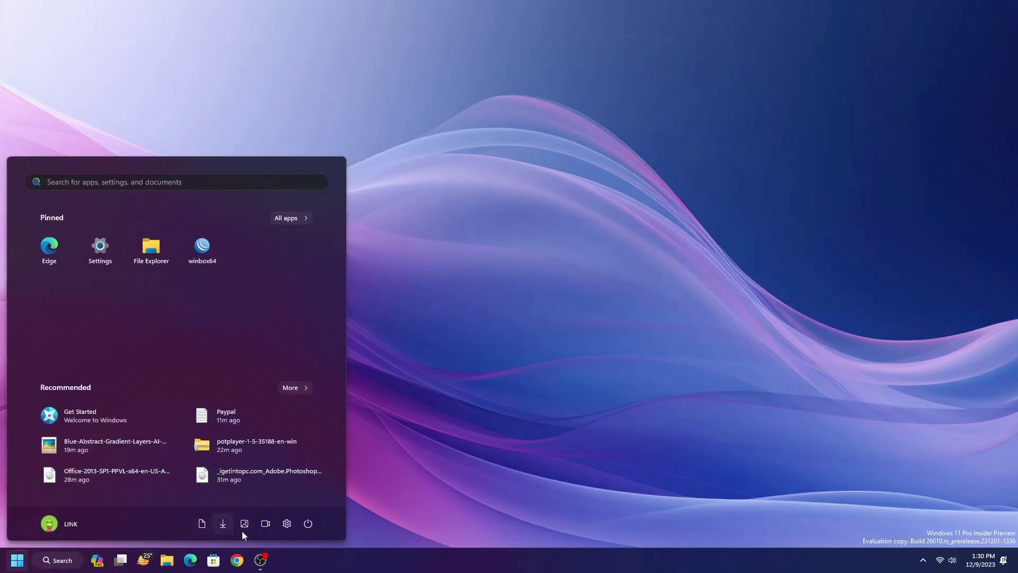
pyautogui.click(281, 527)
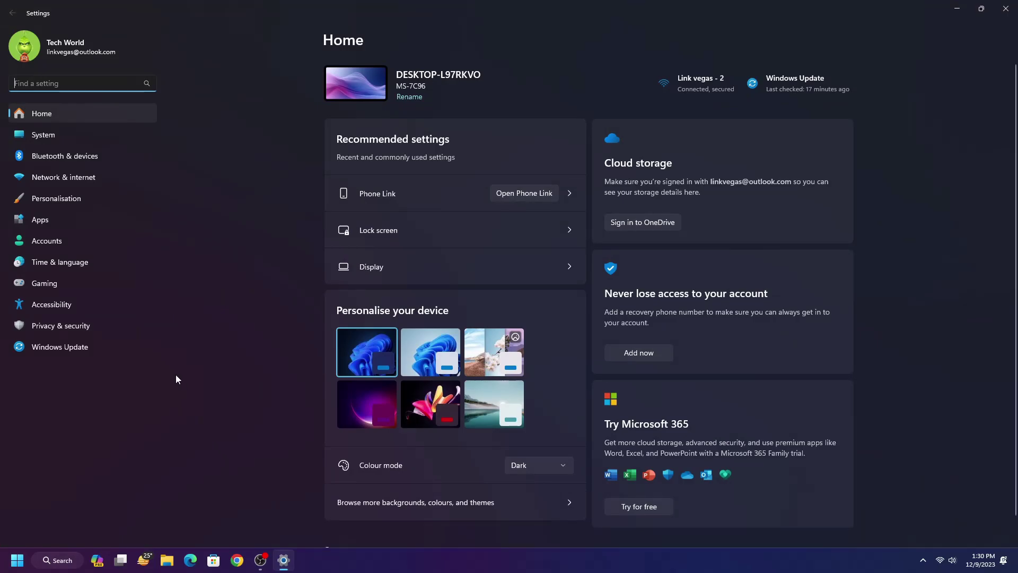
pyautogui.click(81, 199)
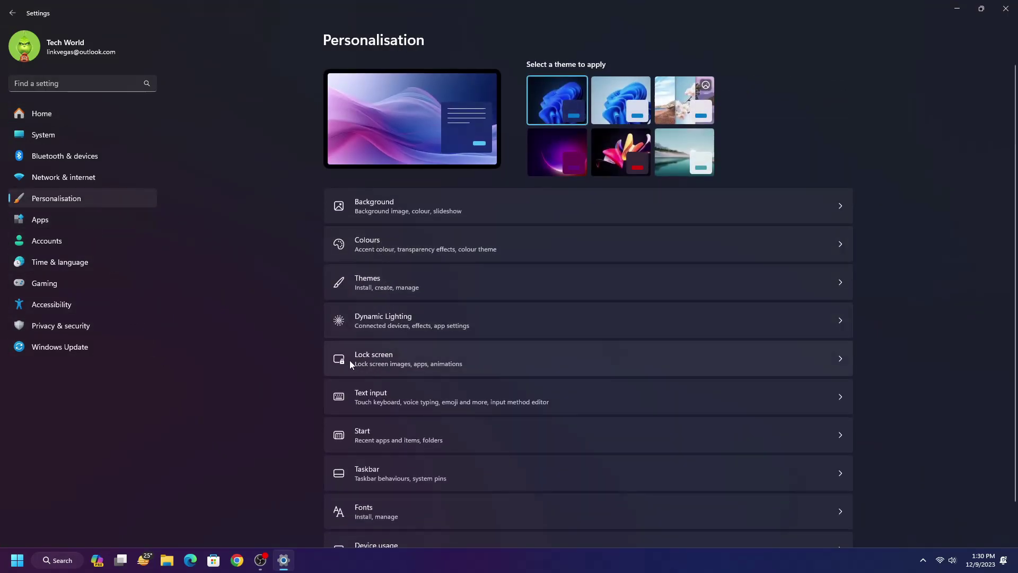
pyautogui.click(379, 365)
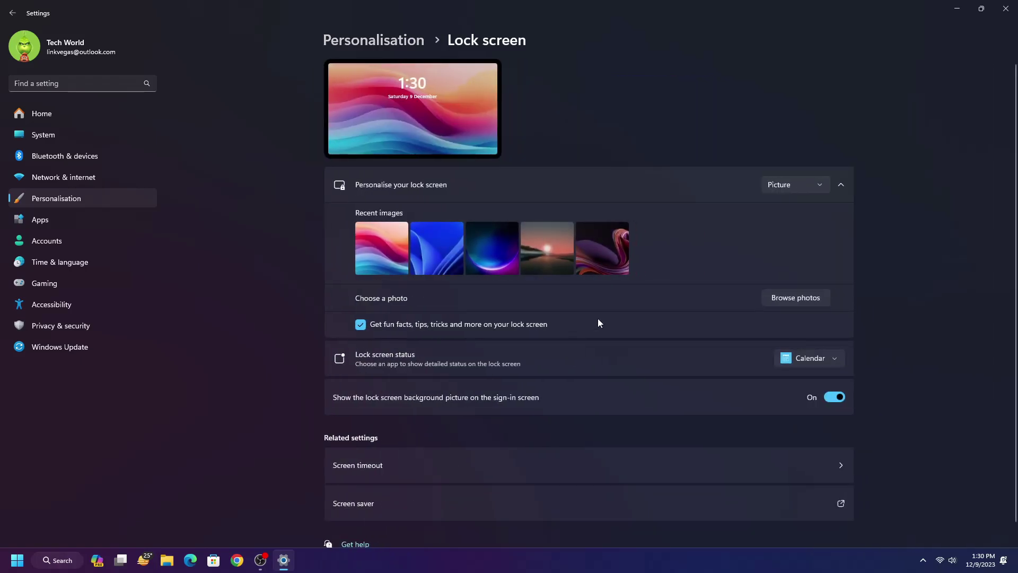
# Switch the lock screen background to Windows spotlight and back to Picture.
pyautogui.click(788, 185)
pyautogui.click(801, 168)
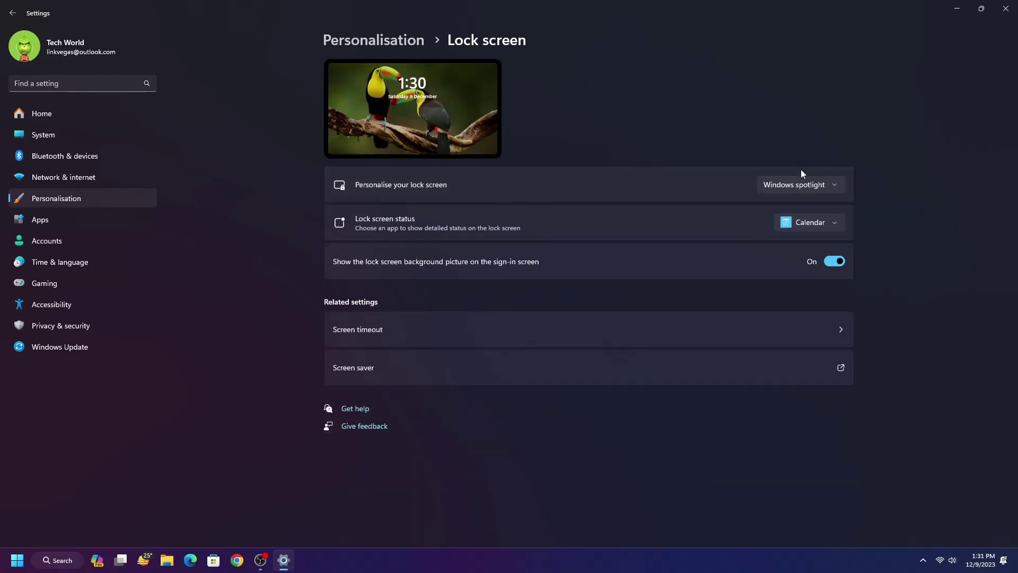
pyautogui.click(794, 185)
pyautogui.click(780, 202)
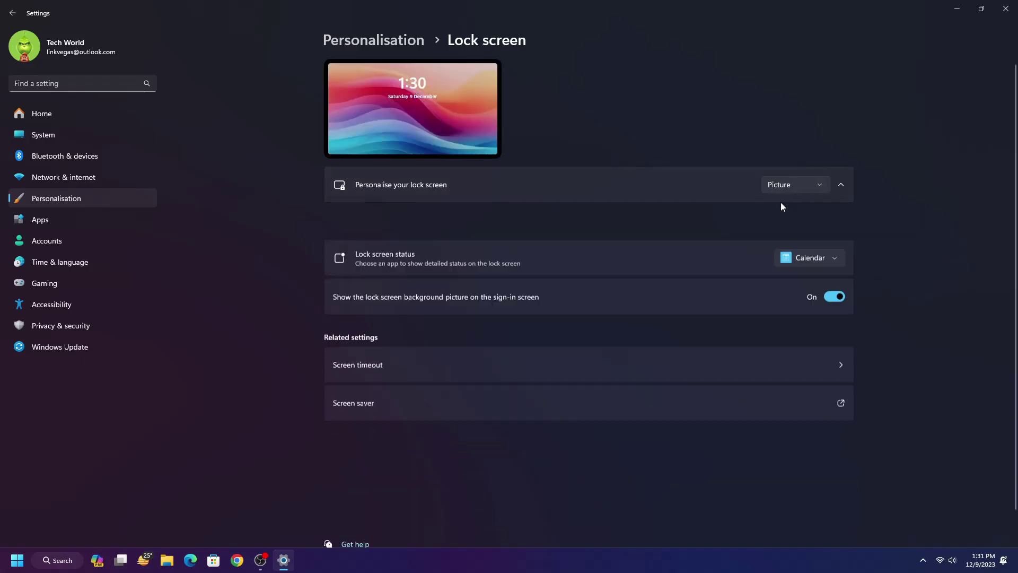
# Set the lock screen picture to the Abstract-Vibrant-Glowing-Layers-AI-Generated-4K-Wallpaper image from the Compressed folder.
pyautogui.click(793, 298)
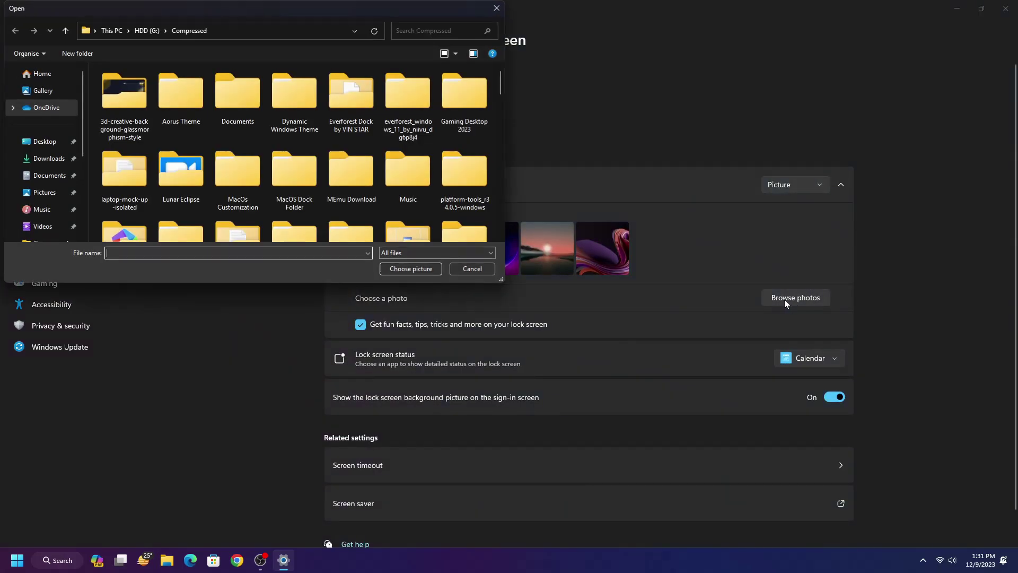
pyautogui.scroll(-5, 427, 158)
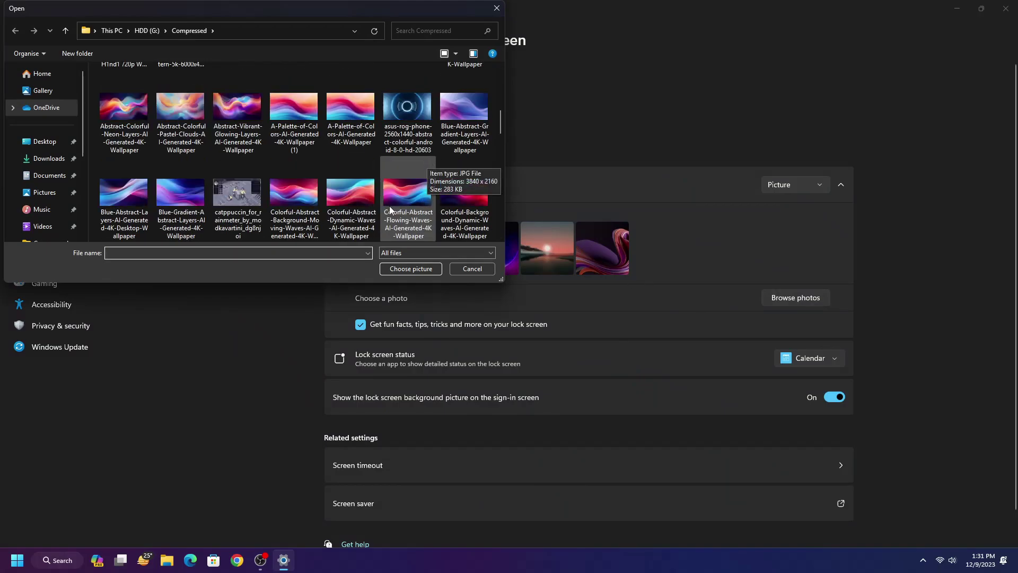
pyautogui.doubleClick(237, 111)
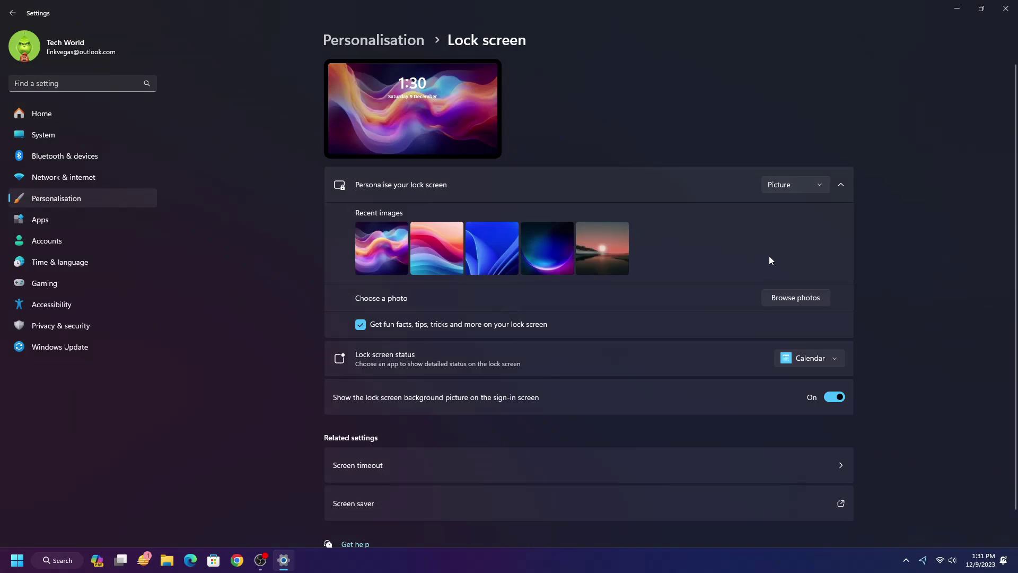
pyautogui.scroll(-1, 814, 255)
pyautogui.click(803, 153)
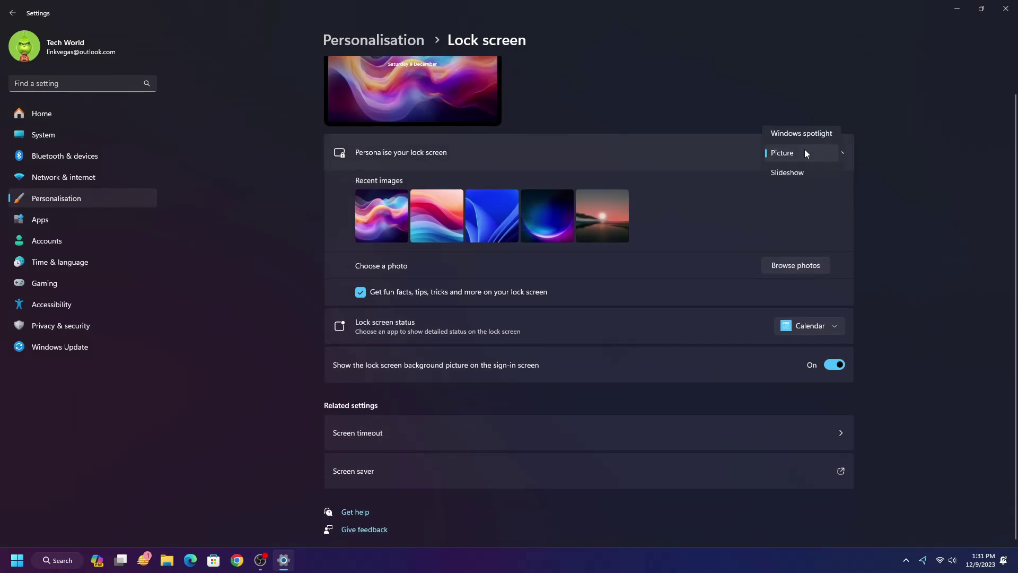
pyautogui.click(827, 197)
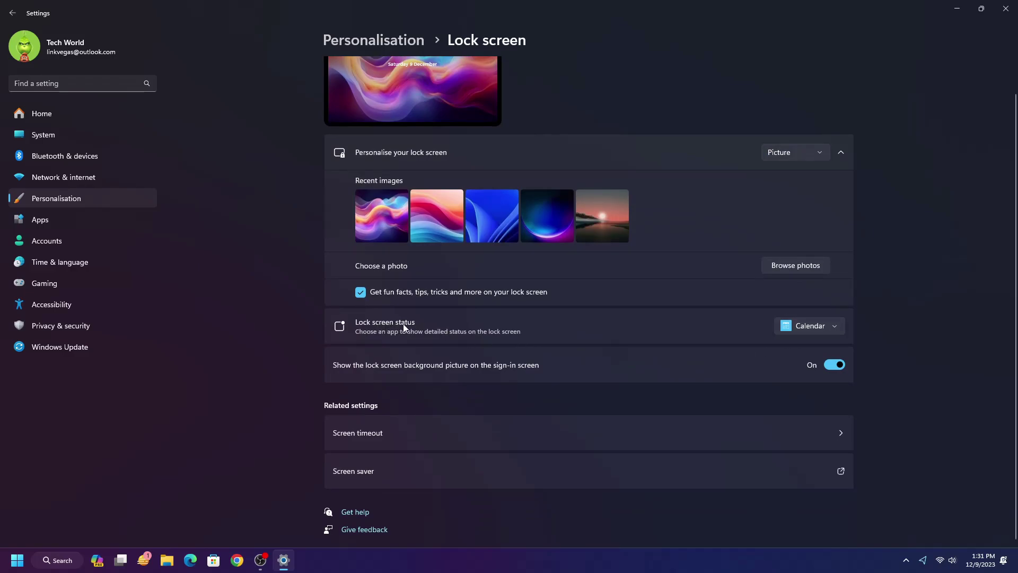
# Try Mail as the lock screen status app, but settle on Weather.
pyautogui.click(807, 327)
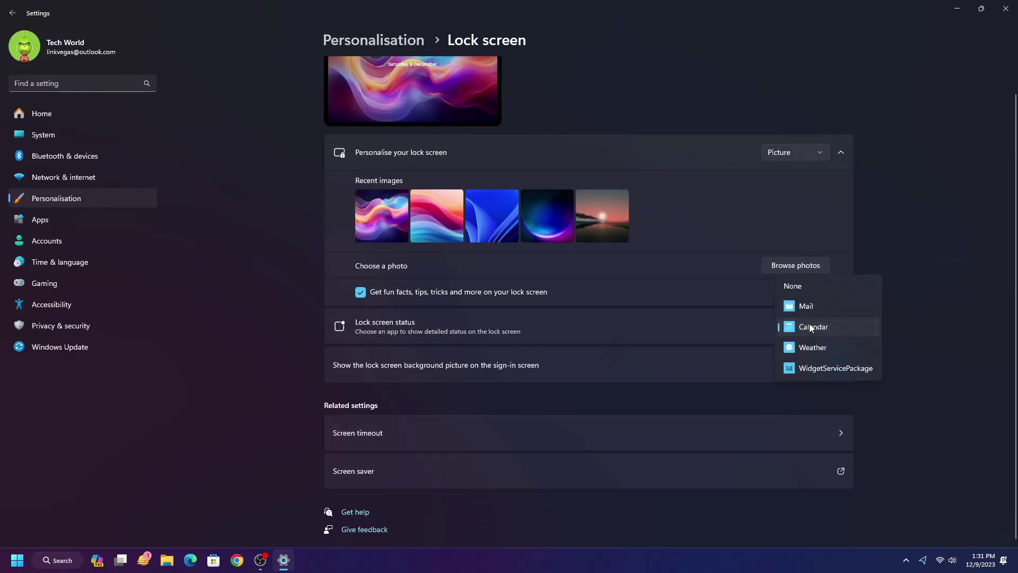
pyautogui.click(812, 306)
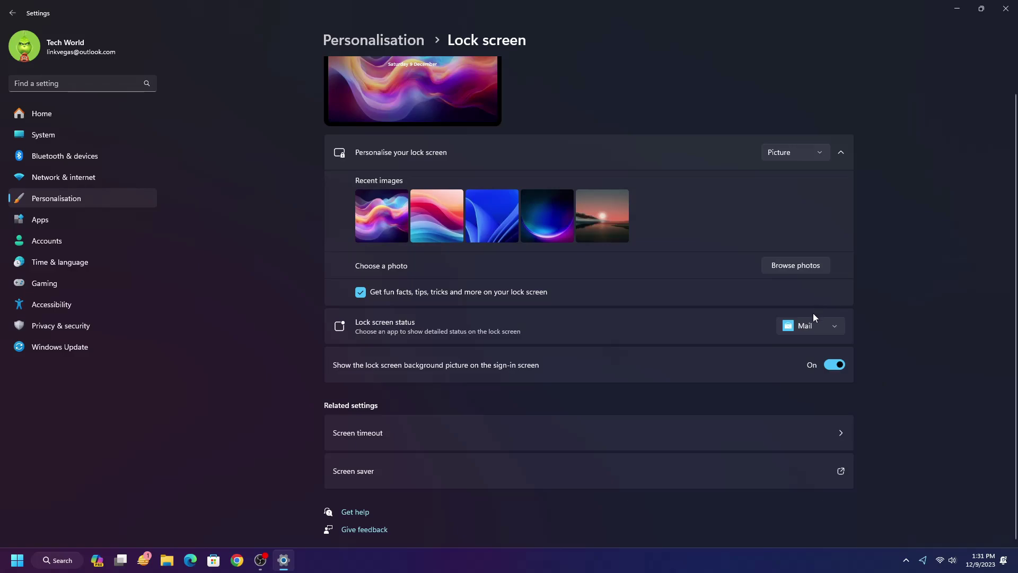
pyautogui.click(811, 326)
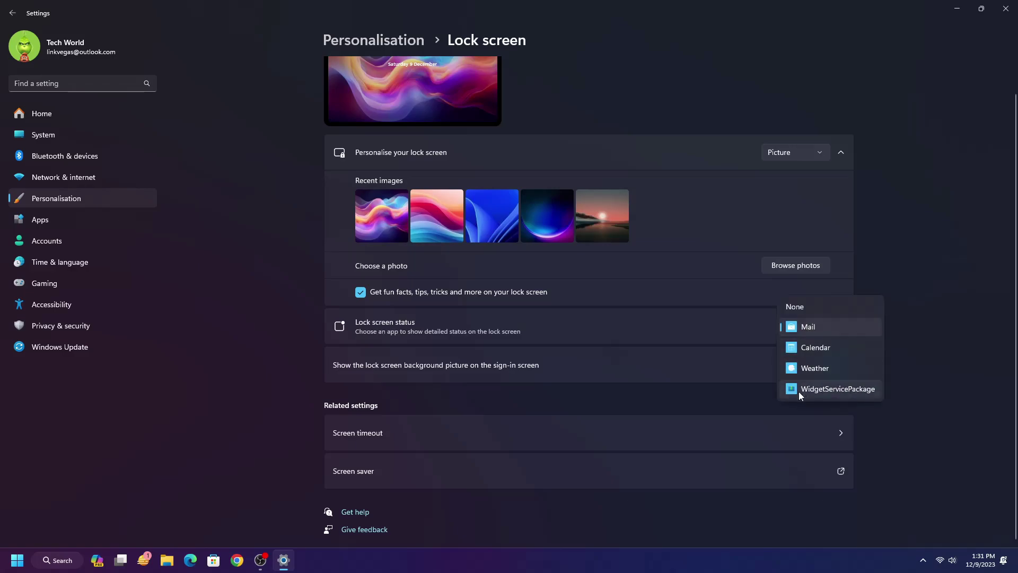
pyautogui.click(810, 370)
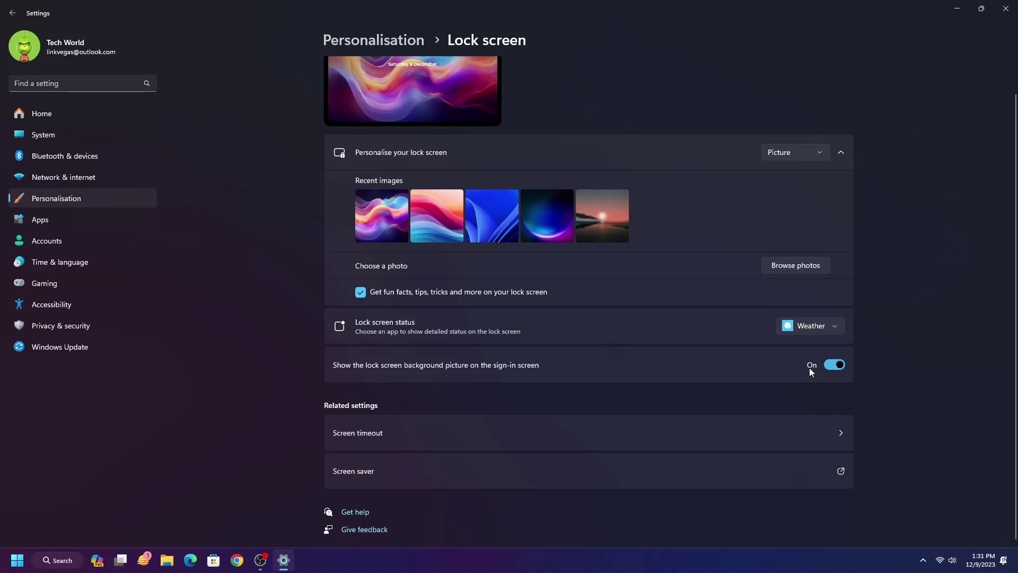
# Change the lock screen status app to Mail and return it to Weather.
pyautogui.click(815, 331)
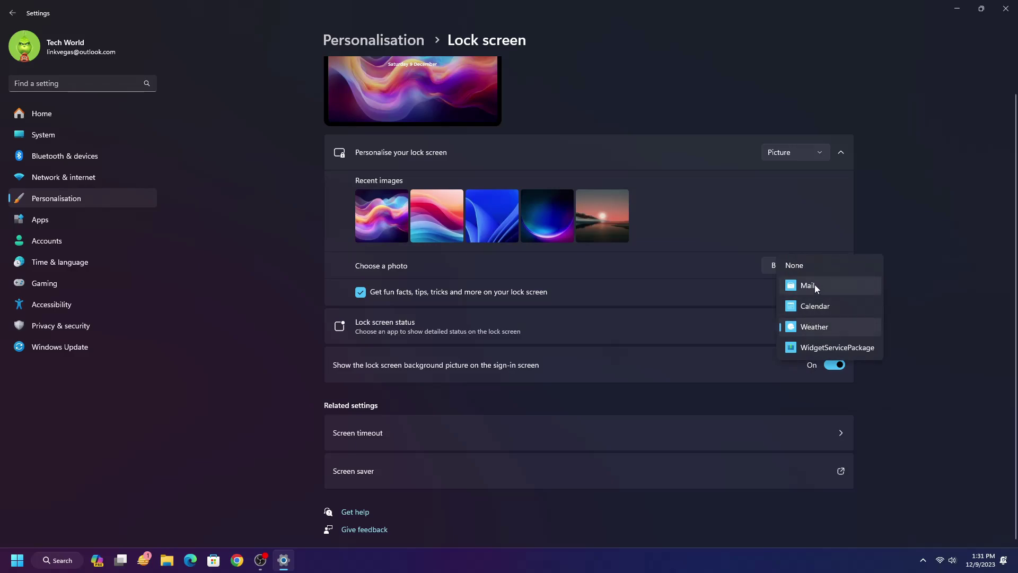
pyautogui.click(922, 319)
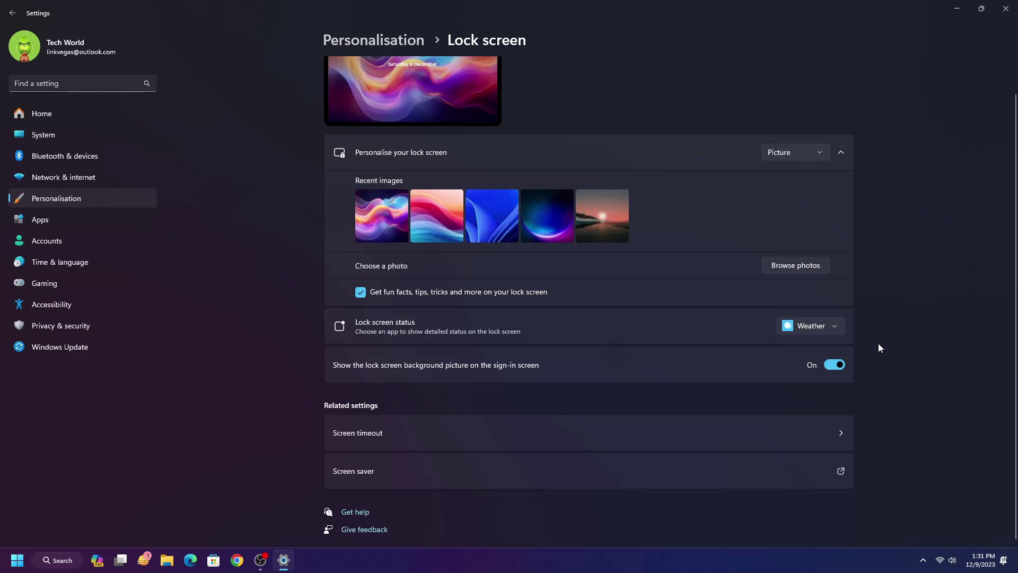
pyautogui.scroll(1, 576, 263)
pyautogui.click(829, 359)
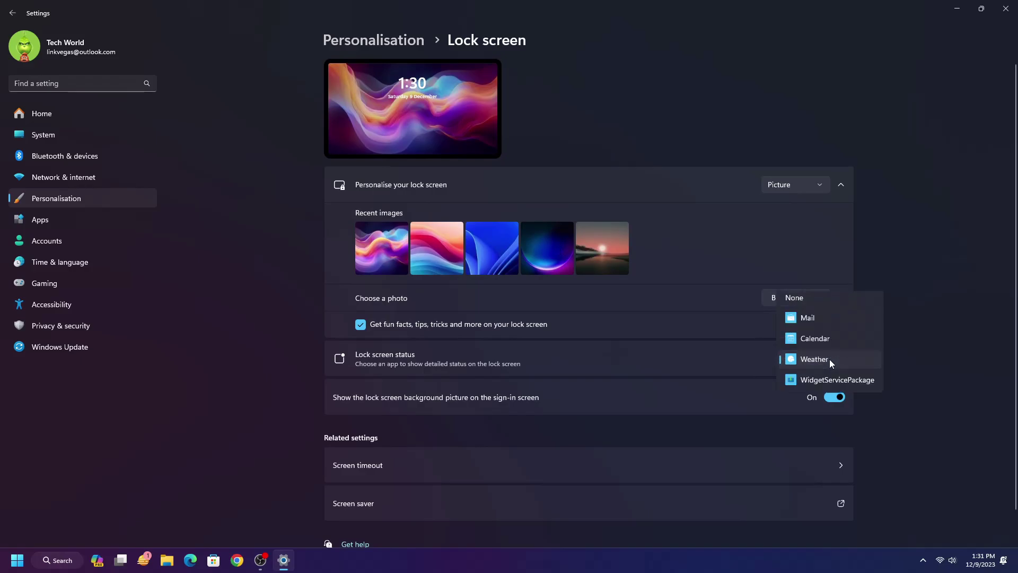
pyautogui.click(807, 316)
pyautogui.click(814, 358)
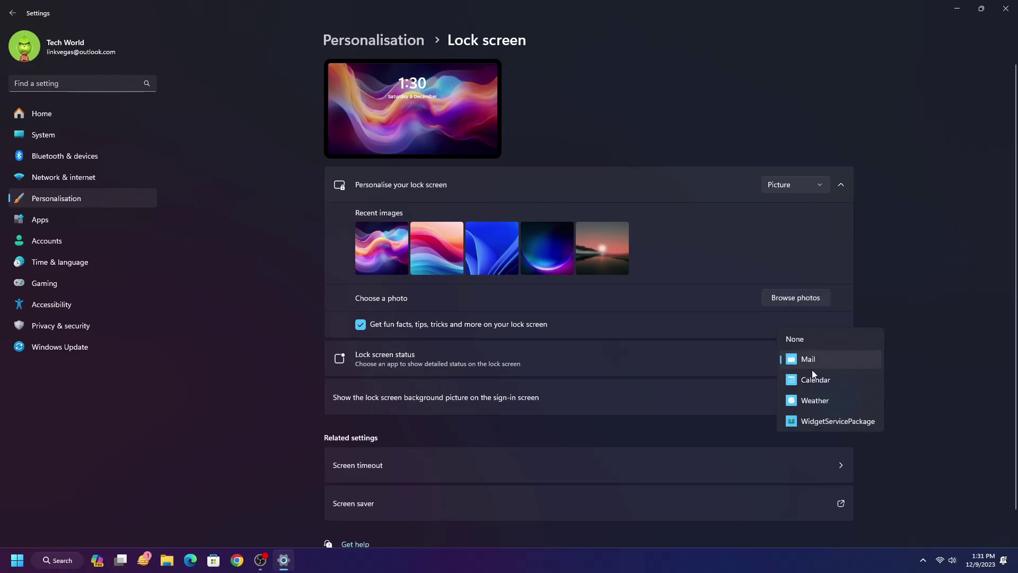
pyautogui.click(796, 404)
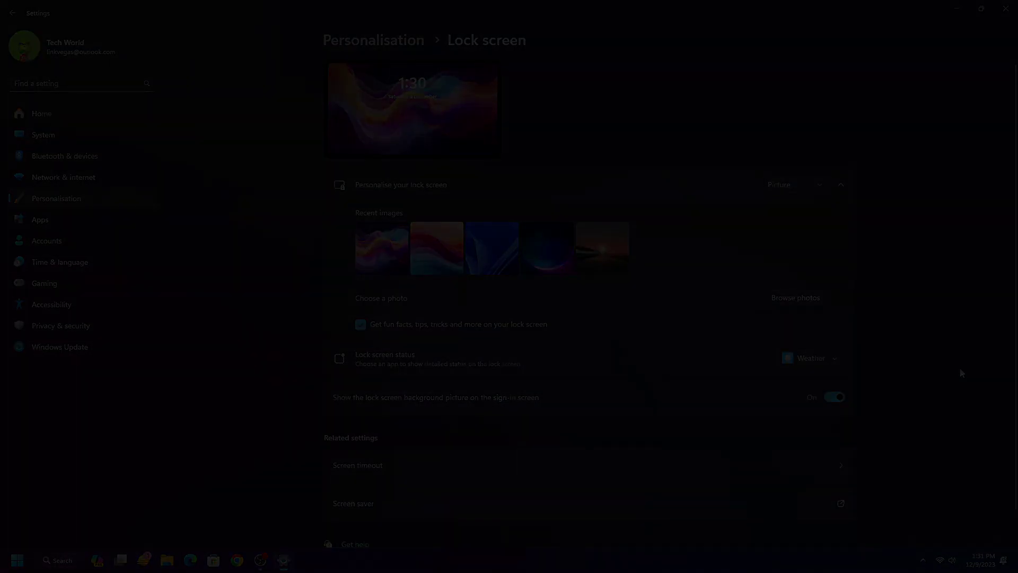